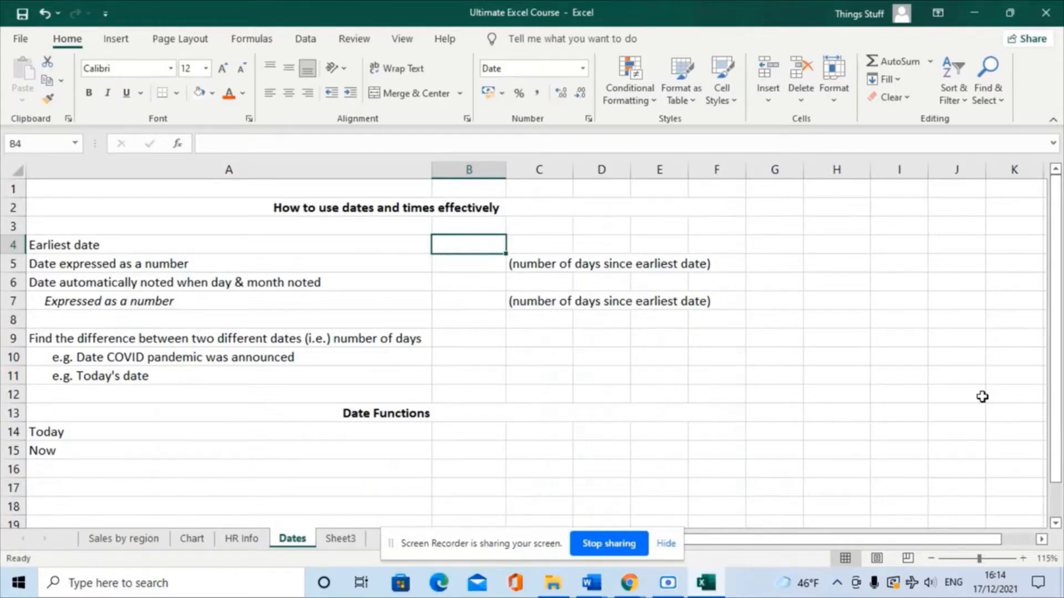
Enter 1/1/1900 as the earliest date in cell B4.
{"action": "type", "text": "1/"}
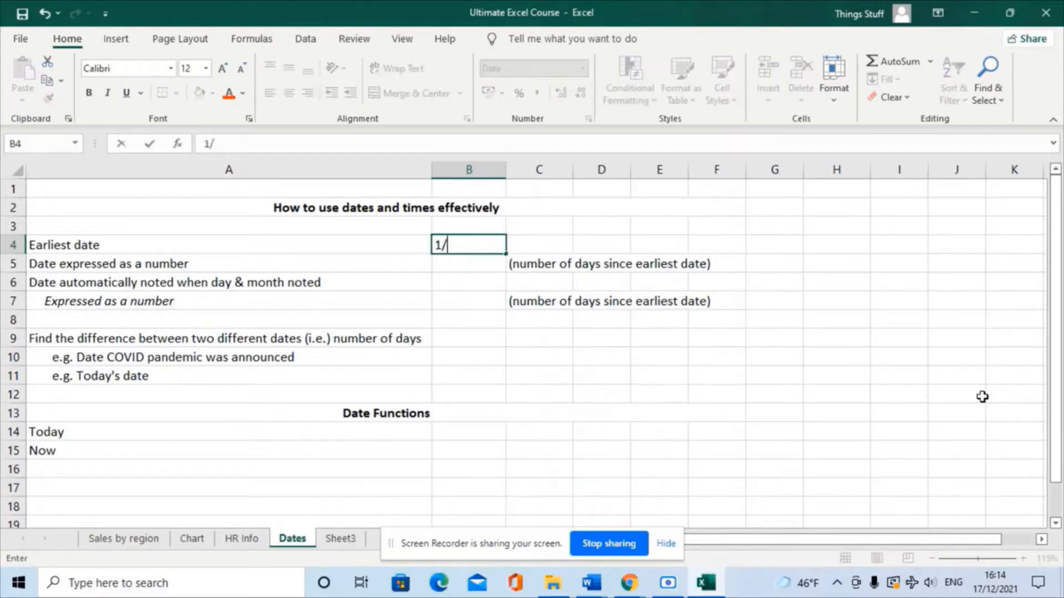
{"action": "type", "text": "1/1900"}
{"action": "key", "text": "Return"}
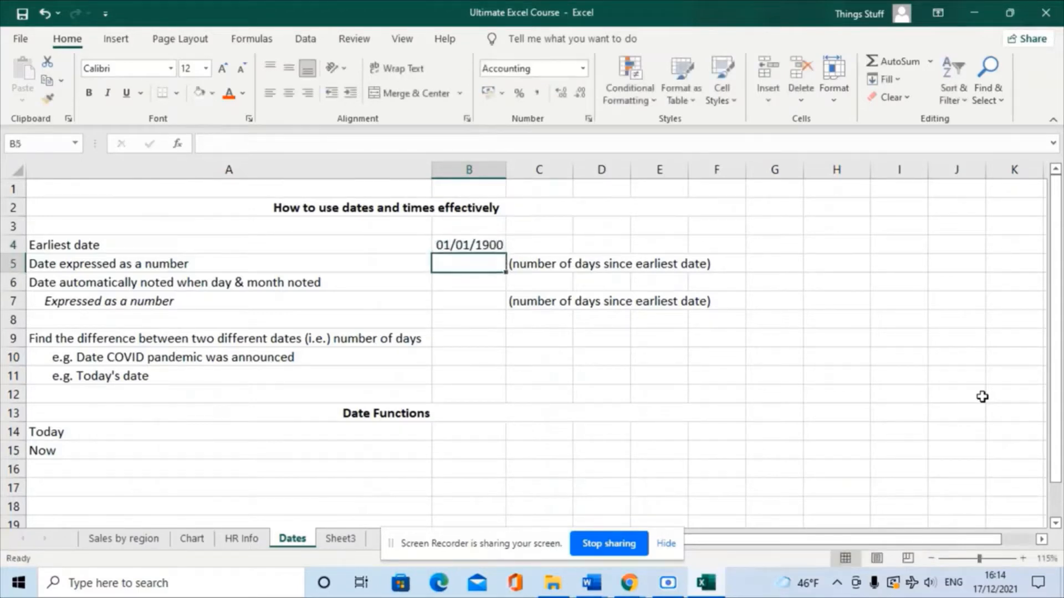
Copy the earliest date from B4 into B5 and apply the Comma Style number format to the copy.
{"action": "key", "text": "Up"}
{"action": "key", "text": "ctrl+c"}
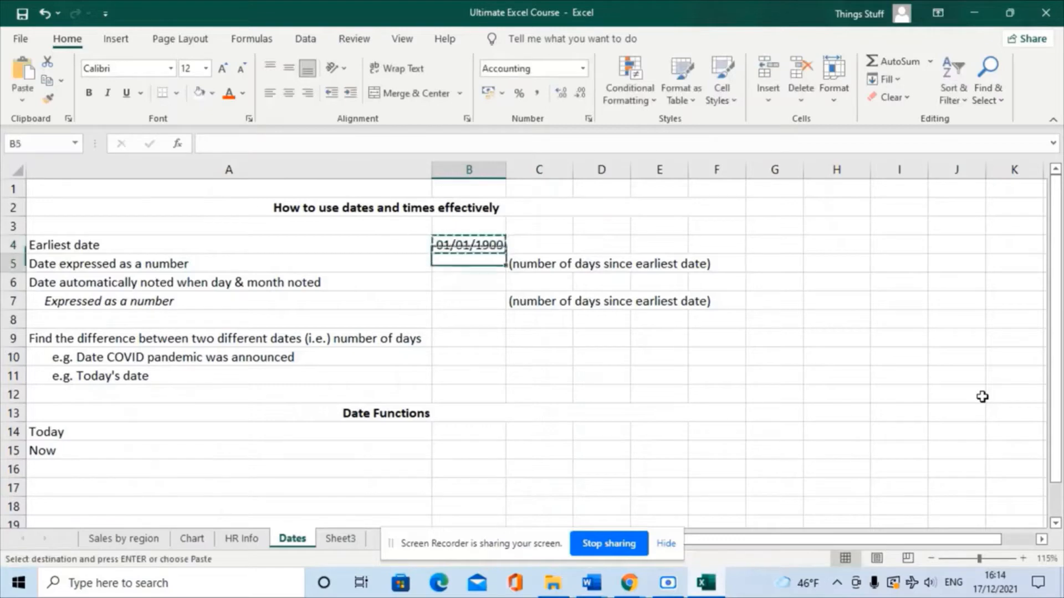
{"action": "key", "text": "Down"}
{"action": "key", "text": "ctrl+v"}
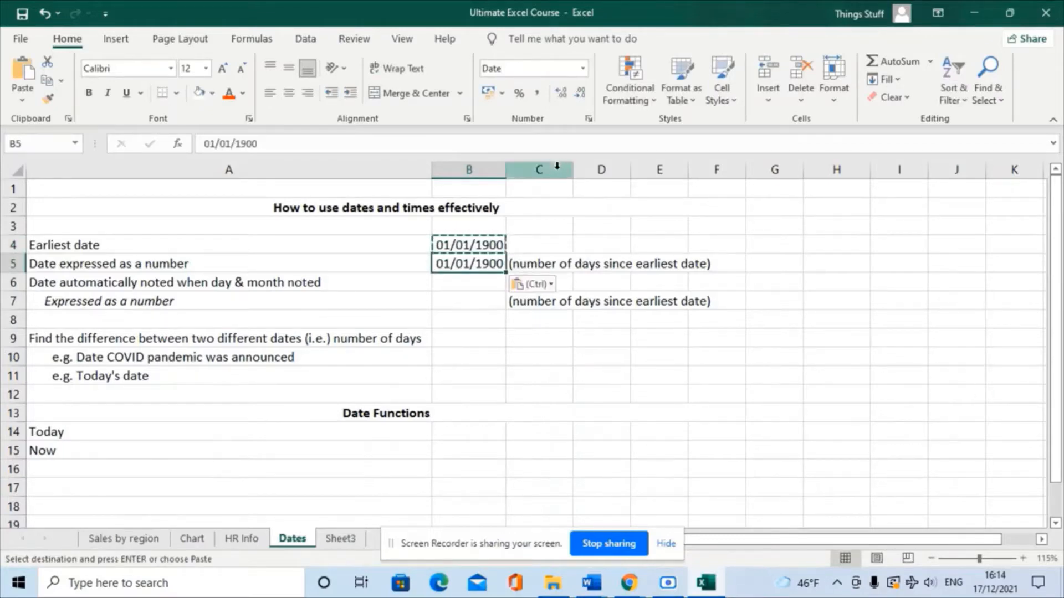
{"action": "left_click", "coordinate": [536, 95]}
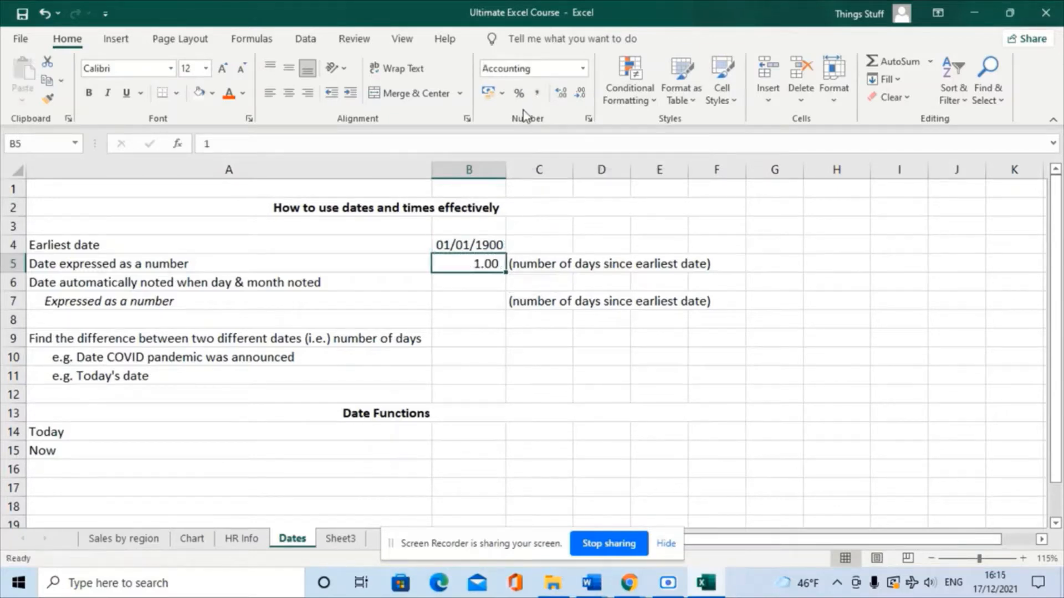
Enter the date 17/12 in cell B7 and format it as a comma-style number with no decimal places.
{"action": "left_click", "coordinate": [465, 298]}
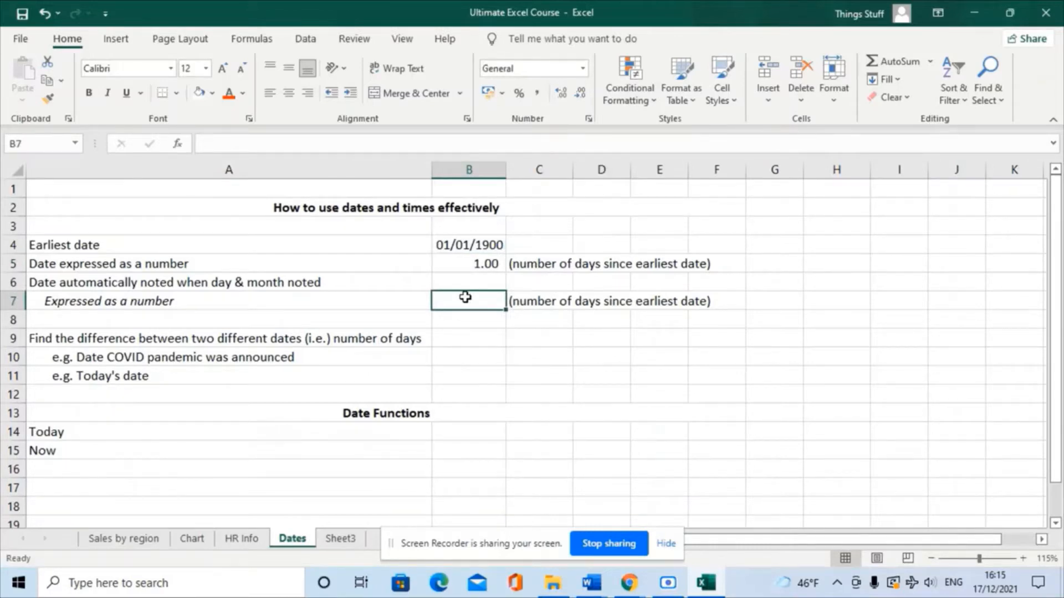
{"action": "type", "text": "17/12"}
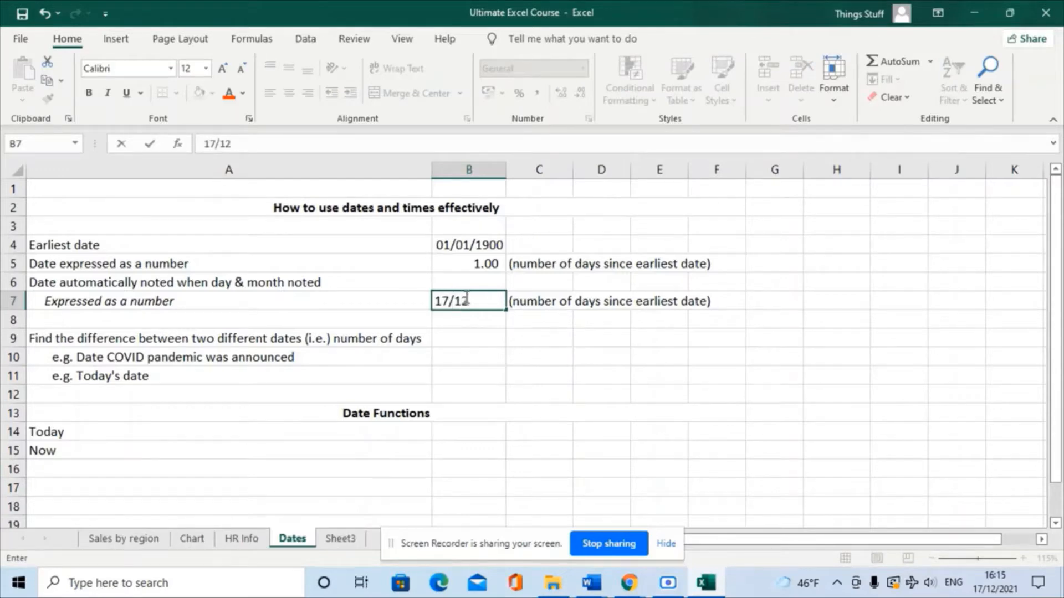
{"action": "key", "text": "Return"}
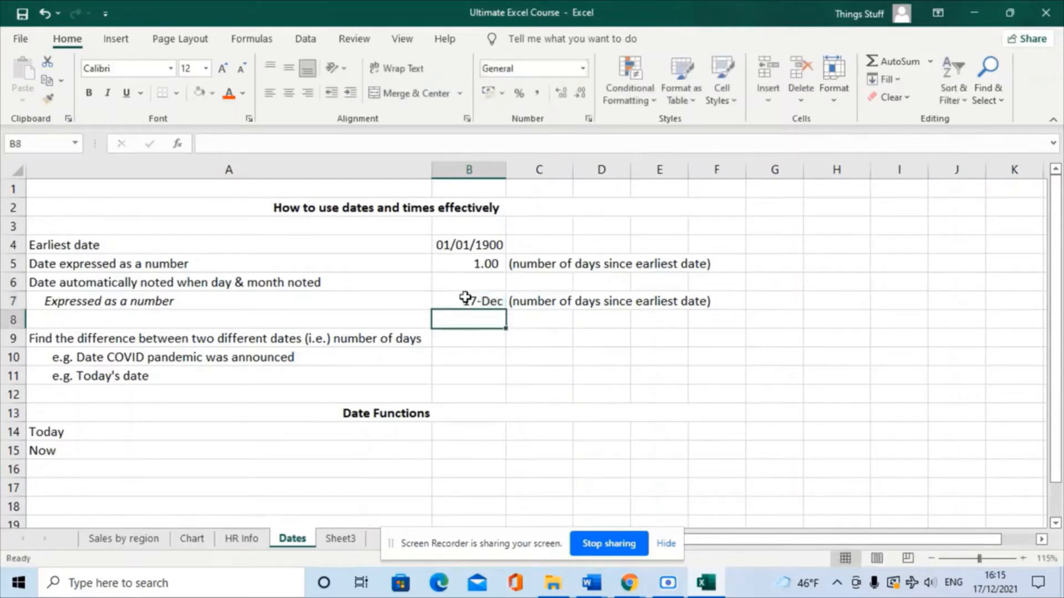
{"action": "left_click", "coordinate": [487, 306]}
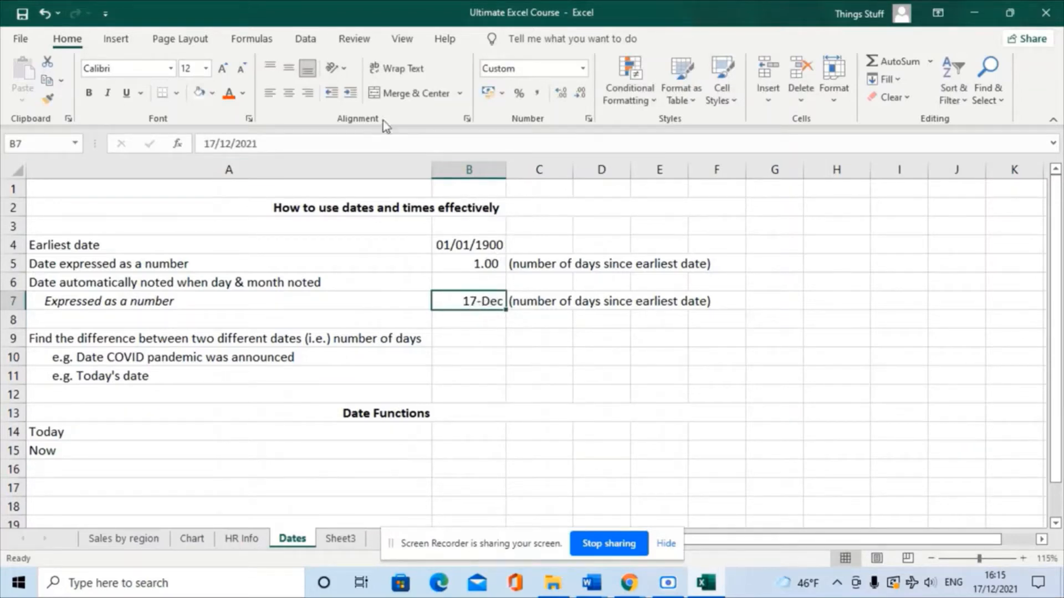
{"action": "left_click", "coordinate": [536, 93]}
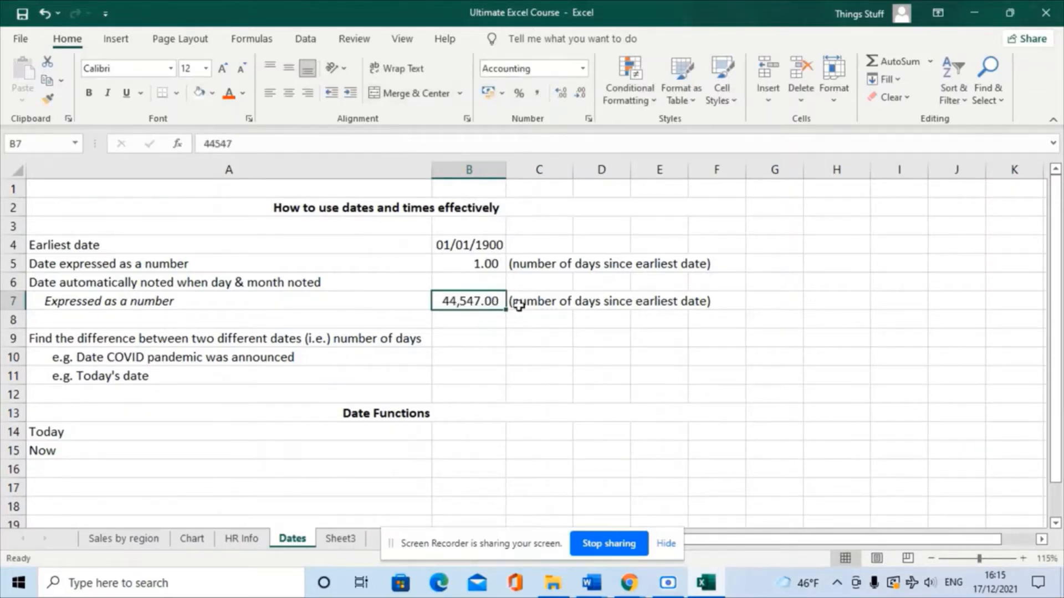
{"action": "left_click", "coordinate": [580, 93]}
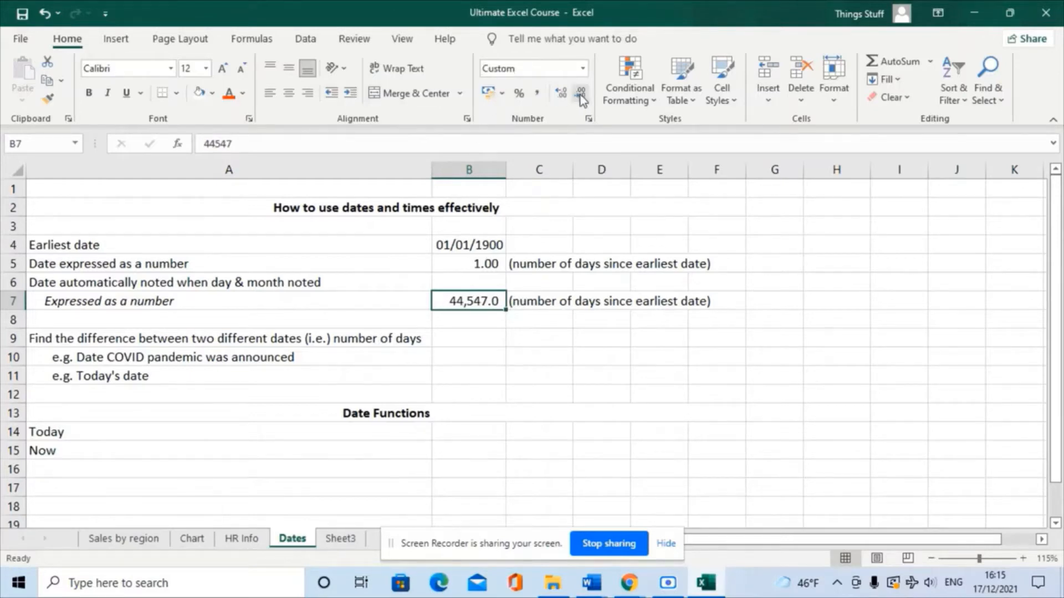
{"action": "left_click", "coordinate": [580, 93]}
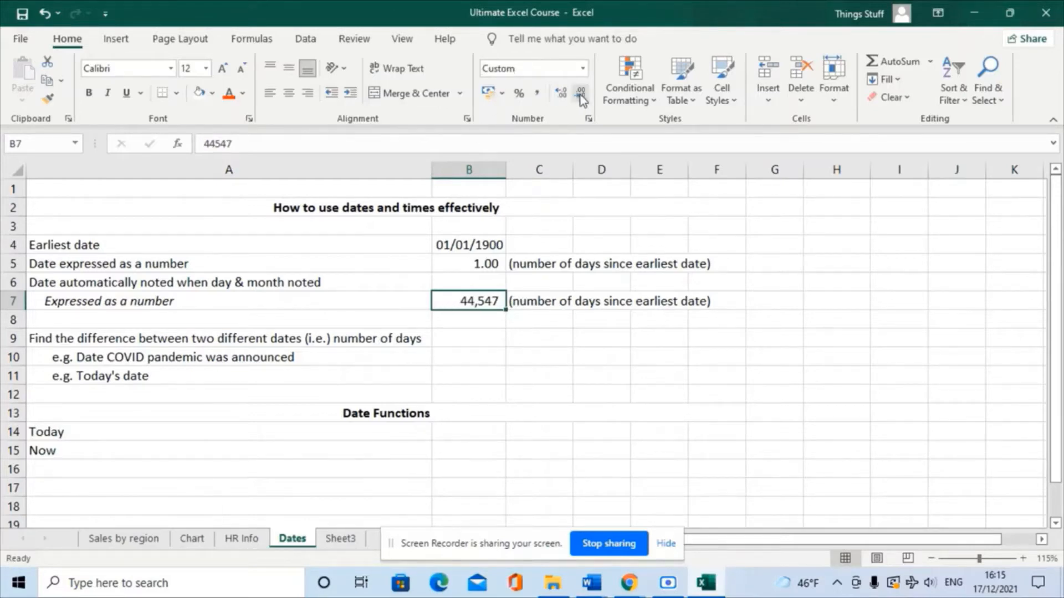
{"action": "left_click", "coordinate": [465, 340]}
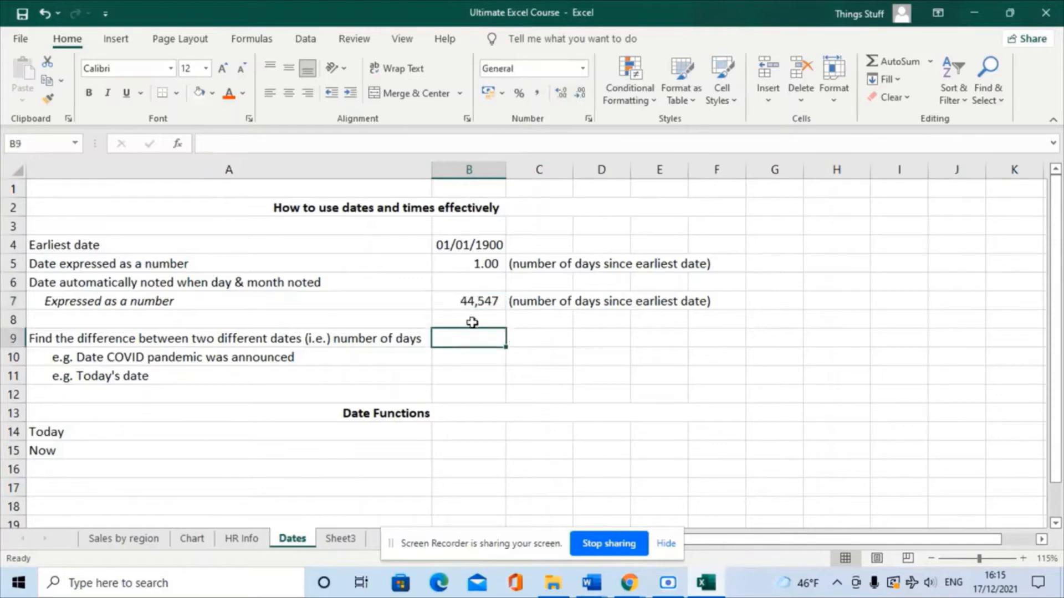
{"action": "left_click", "coordinate": [481, 301]}
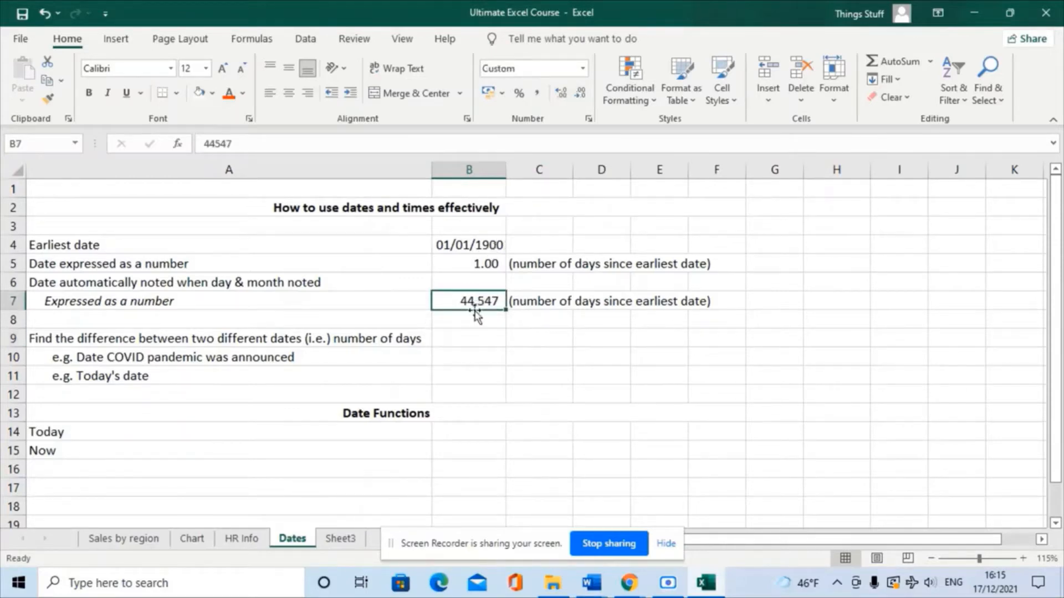
{"action": "key", "text": "Up"}
{"action": "key", "text": "Up"}
{"action": "key", "text": "Up"}
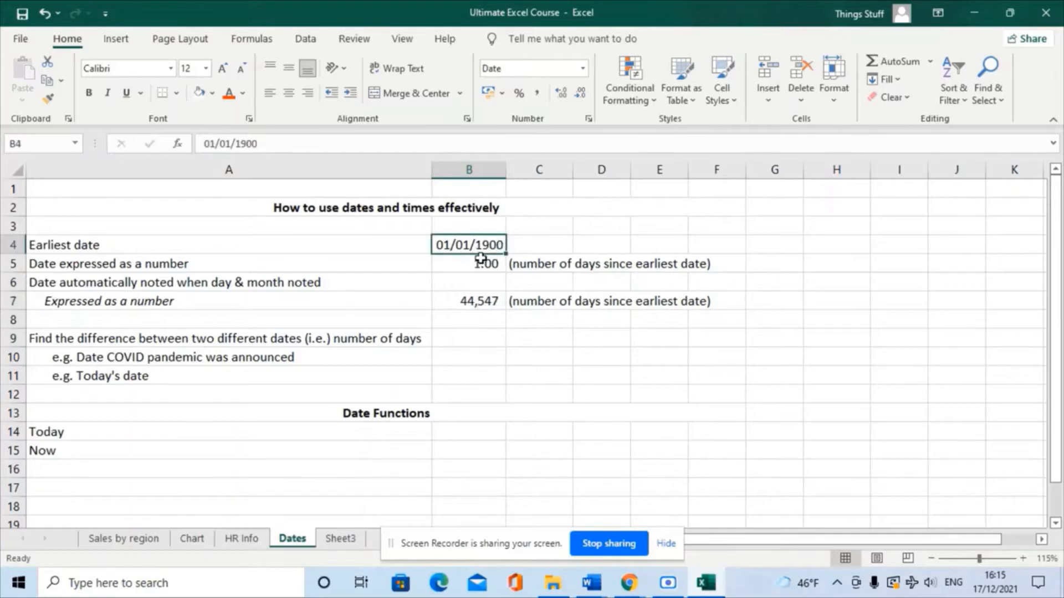
{"action": "left_click", "coordinate": [473, 337]}
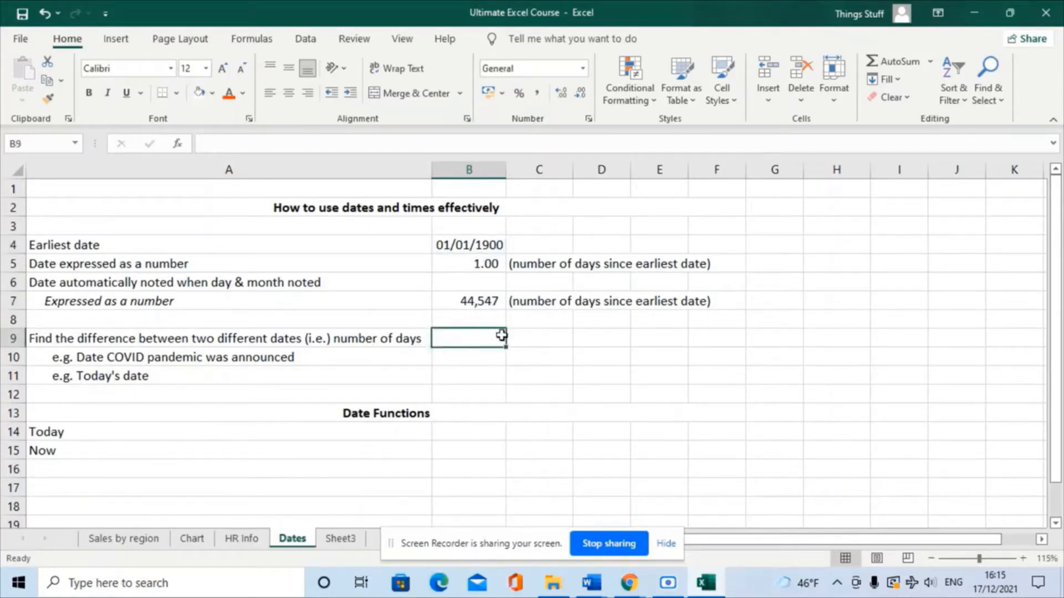
Calculate the days between the two numeric dates in cell B8 with the formula =B7-B5.
{"action": "left_click", "coordinate": [490, 320]}
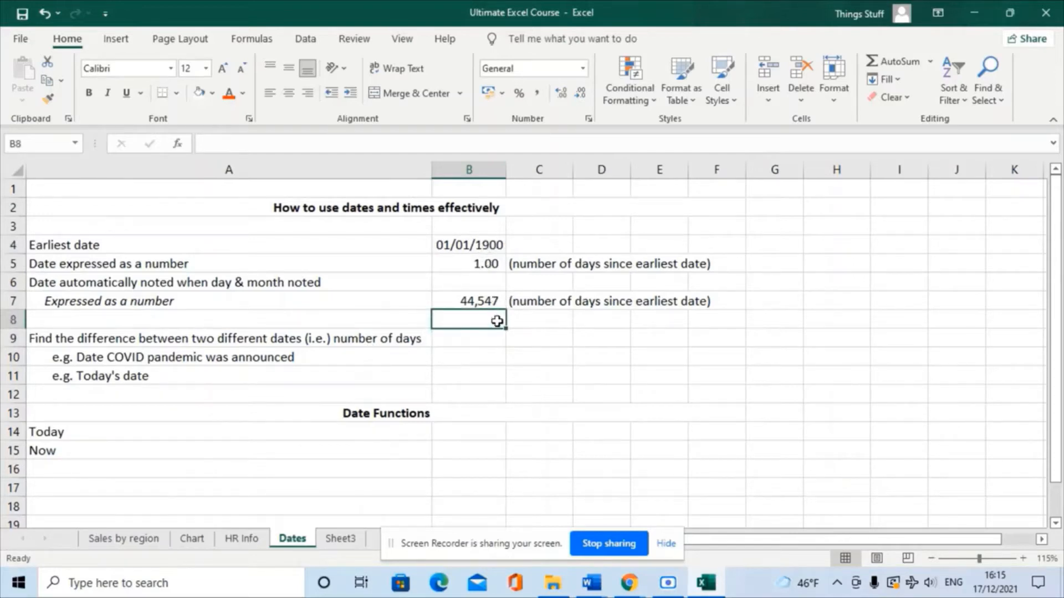
{"action": "type", "text": "="}
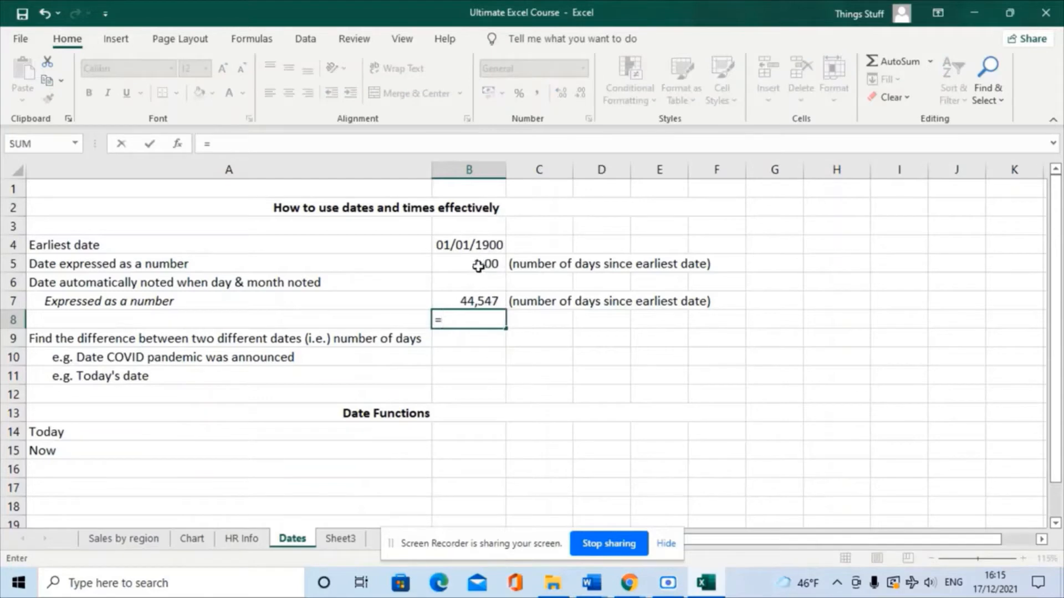
{"action": "left_click", "coordinate": [475, 302]}
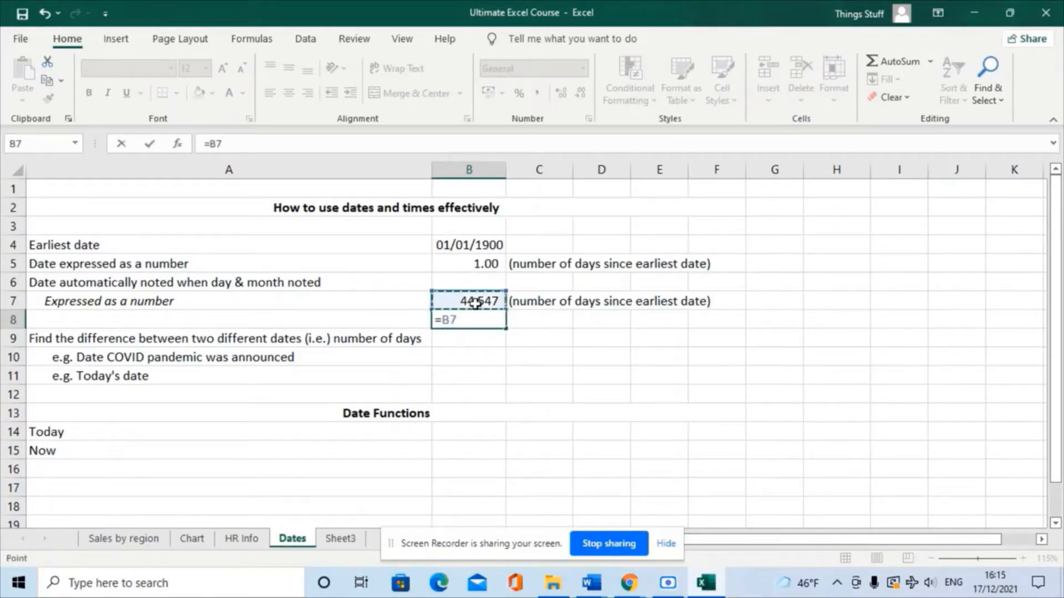
{"action": "type", "text": "-"}
{"action": "left_click", "coordinate": [488, 266]}
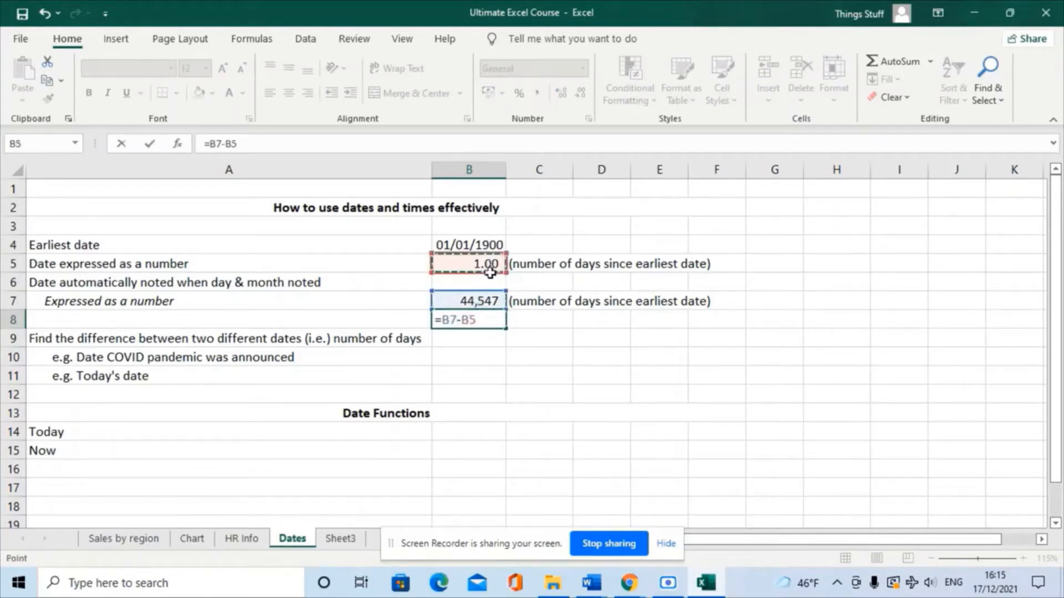
{"action": "key", "text": "Return"}
Convert the day difference to years in cell C8 with the formula =B8/365.
{"action": "left_click", "coordinate": [529, 319]}
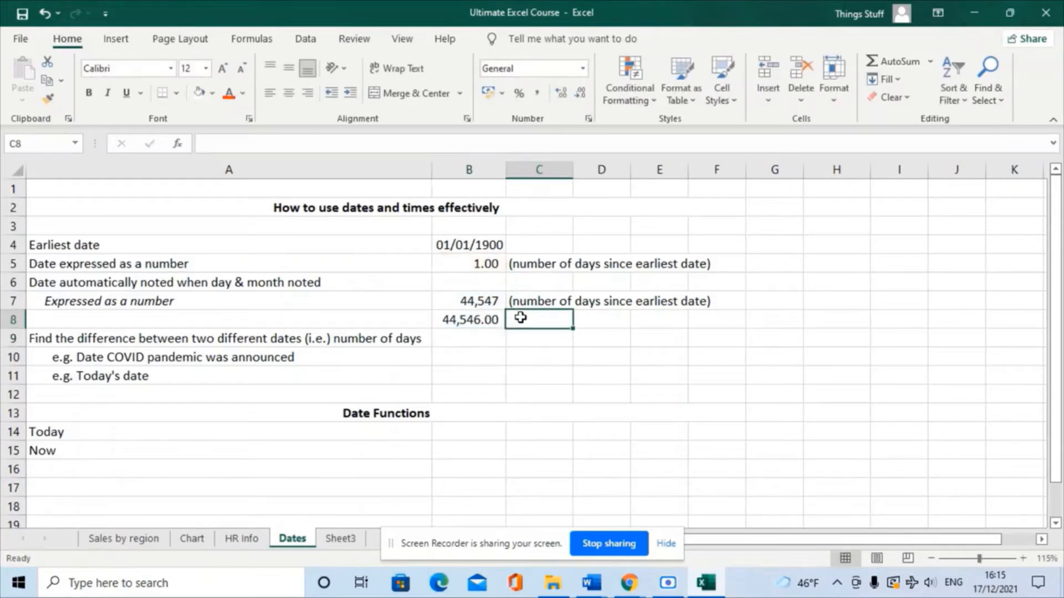
{"action": "type", "text": "=B8"}
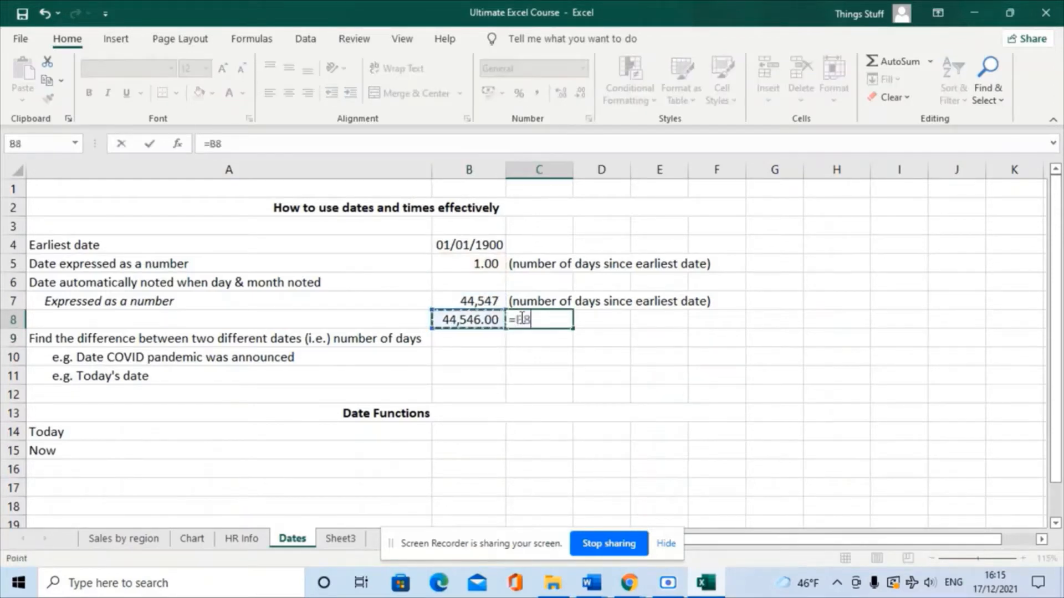
{"action": "type", "text": "/365"}
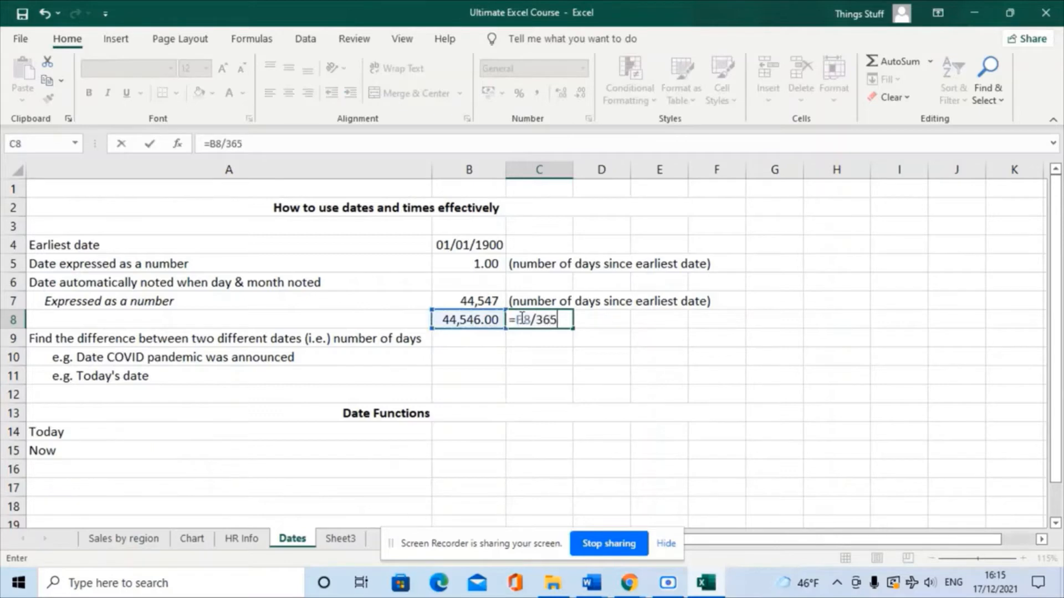
{"action": "key", "text": "Return"}
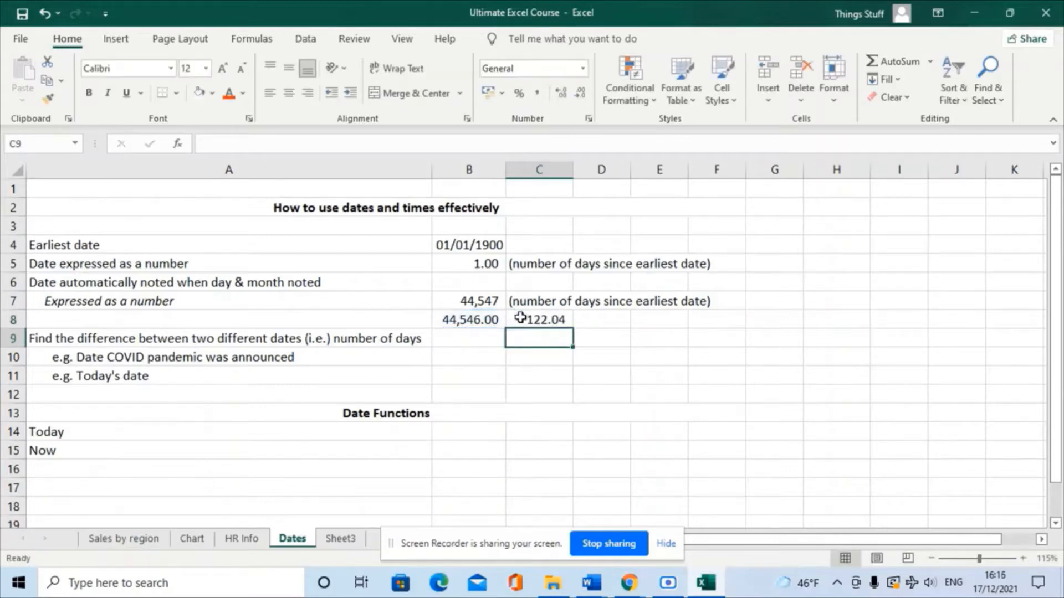
{"action": "left_click", "coordinate": [520, 316]}
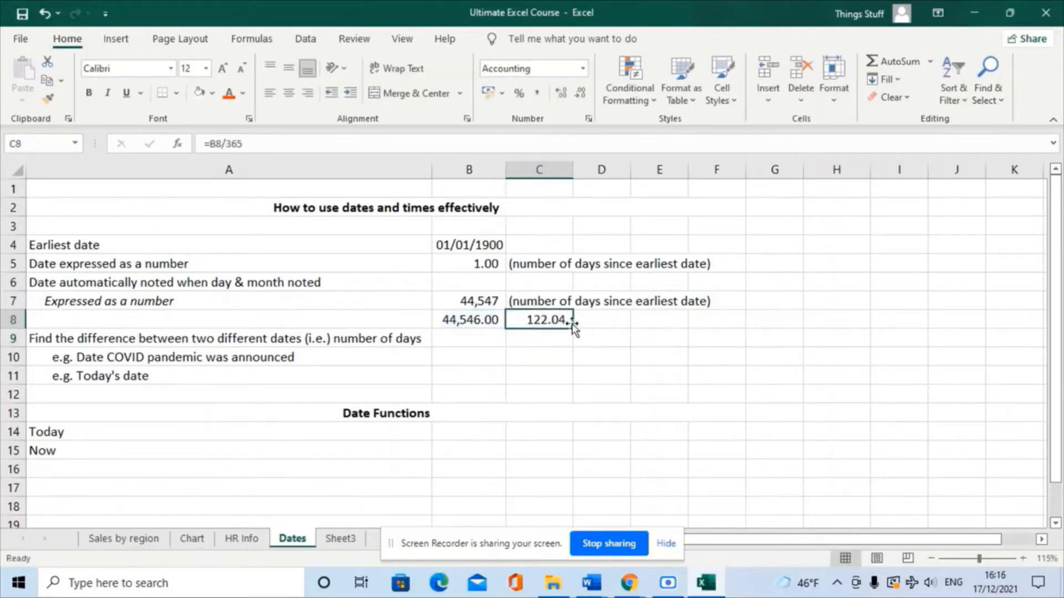
{"action": "left_click", "coordinate": [447, 246]}
{"action": "left_click", "coordinate": [469, 319]}
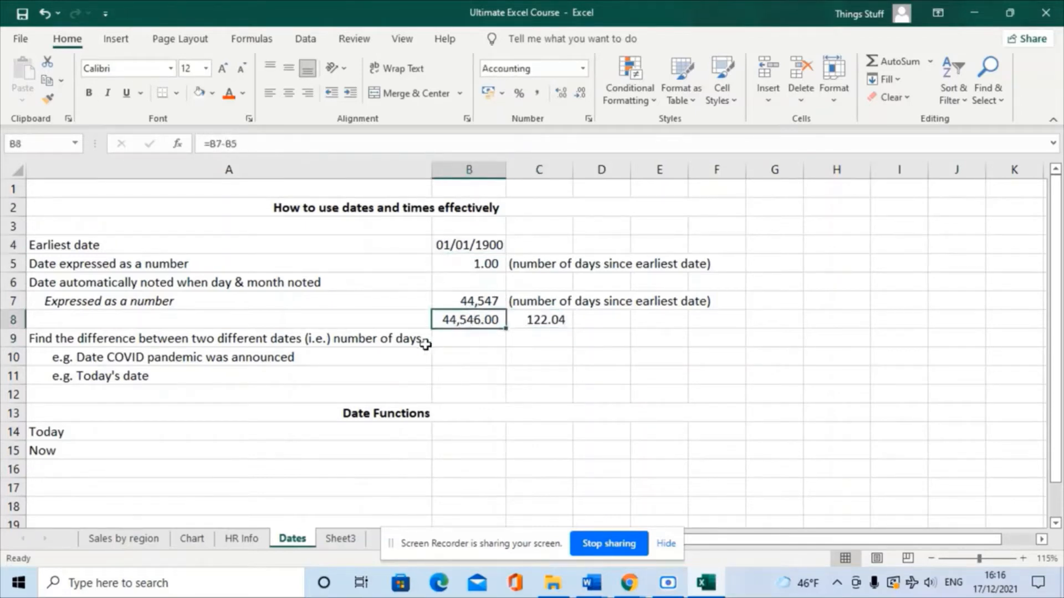
Enter 11/3/2020 as the COVID pandemic announcement date in B10 and 17/12/2021 as today's date in B11.
{"action": "left_click", "coordinate": [451, 357]}
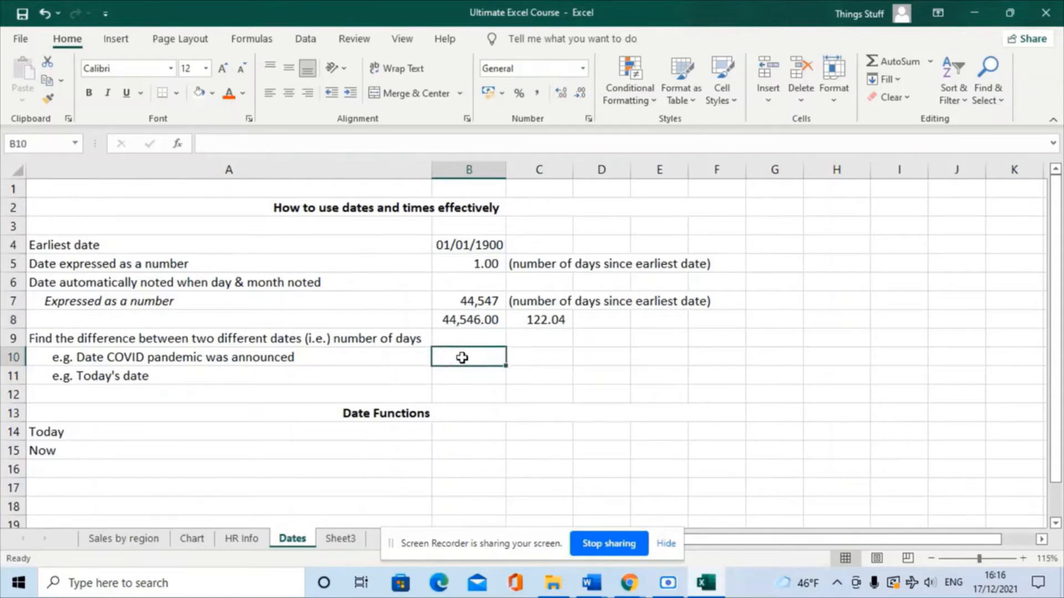
{"action": "type", "text": "11/"}
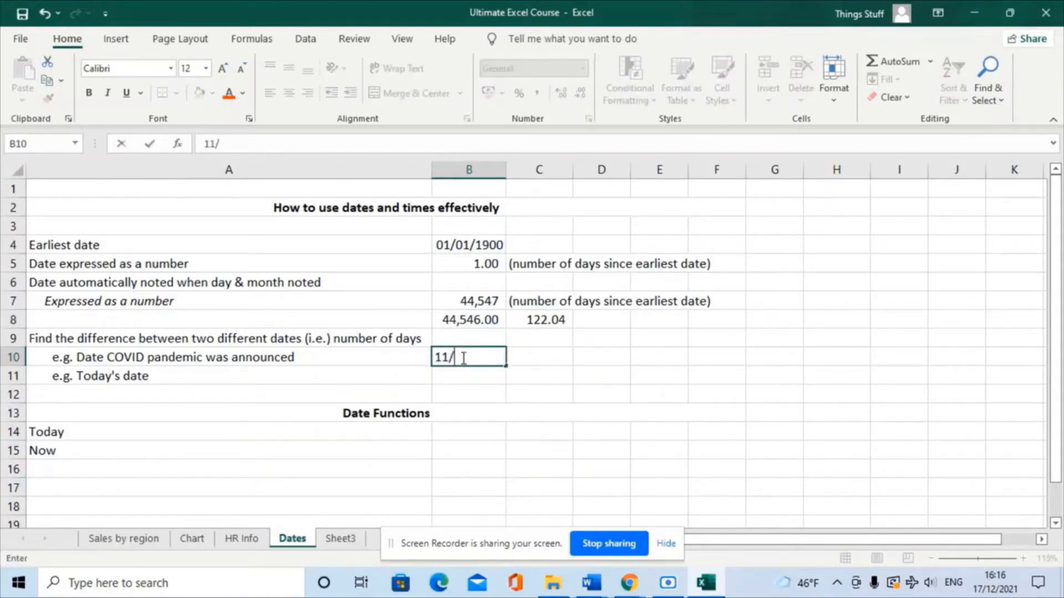
{"action": "type", "text": "3/2020"}
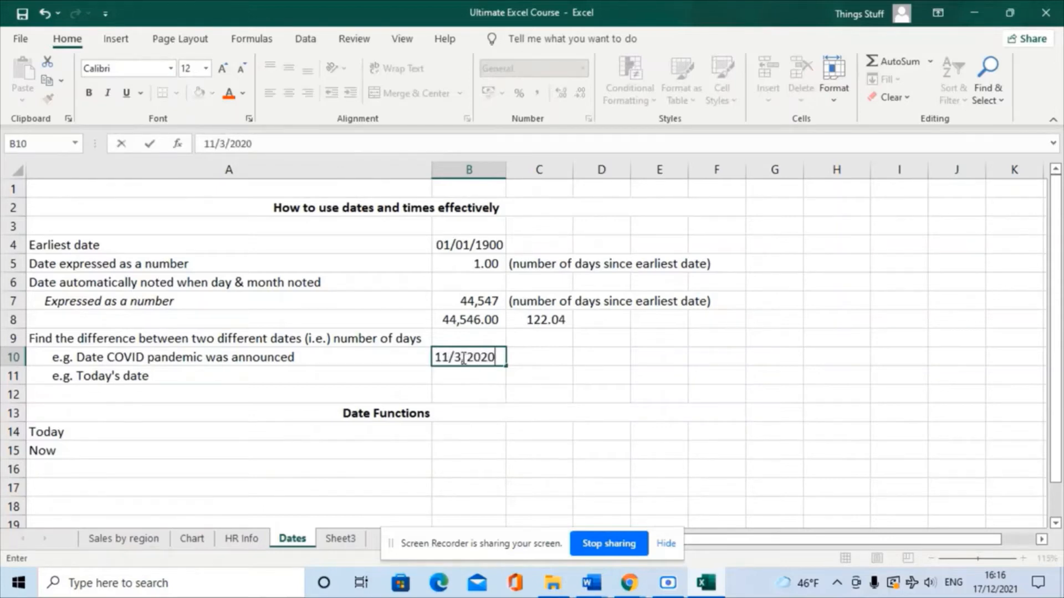
{"action": "key", "text": "Return"}
{"action": "type", "text": "1"}
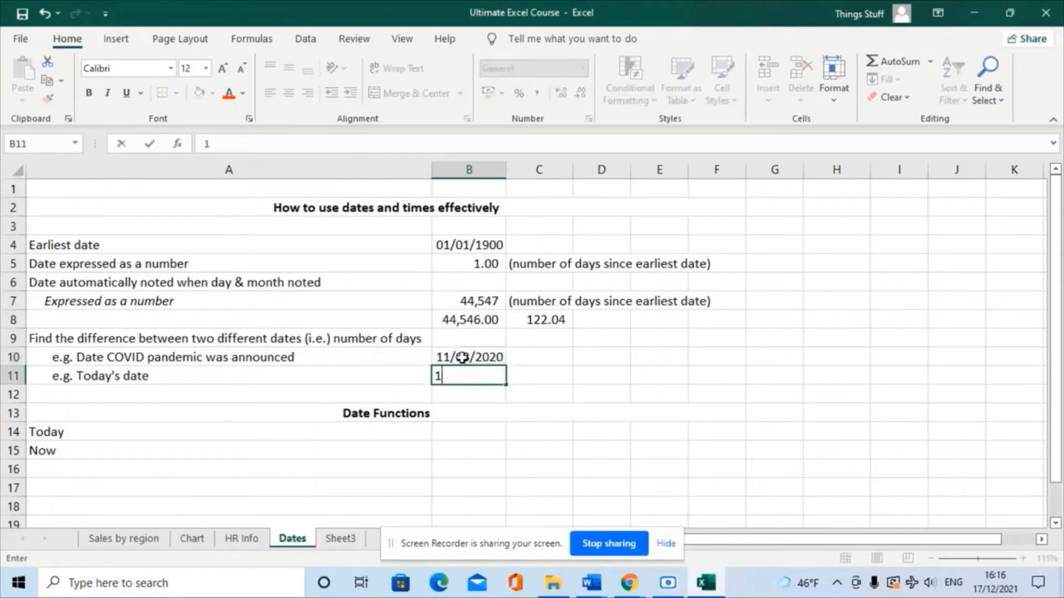
{"action": "type", "text": "7/12/202"}
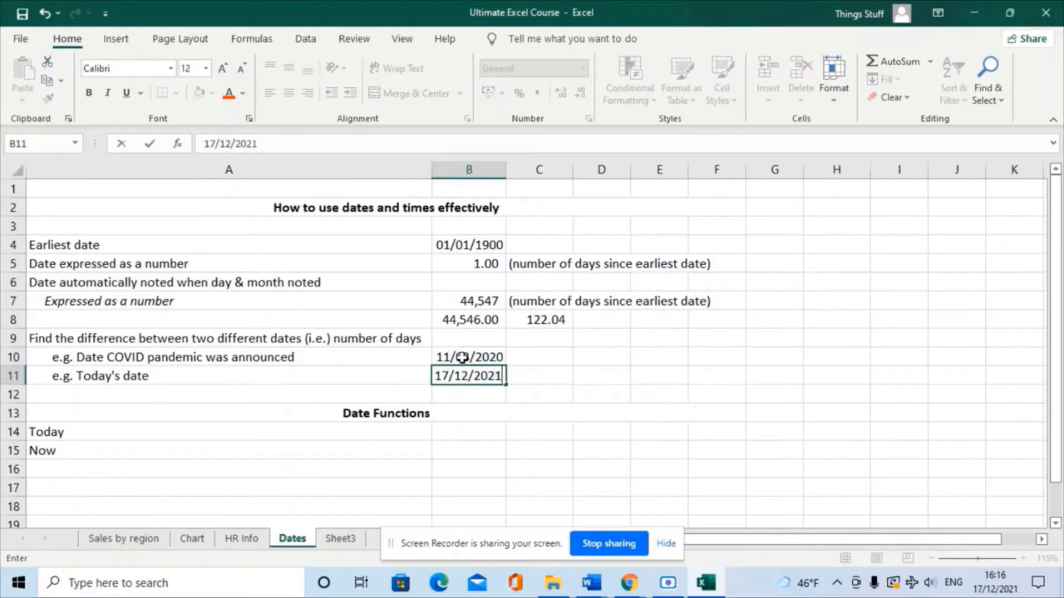
{"action": "type", "text": "1"}
{"action": "key", "text": "Tab"}
Copy the two dates in B10:B11 into the adjacent cells C10:C11.
{"action": "left_click_drag", "start_coordinate": [479, 361], "coordinate": [479, 374]}
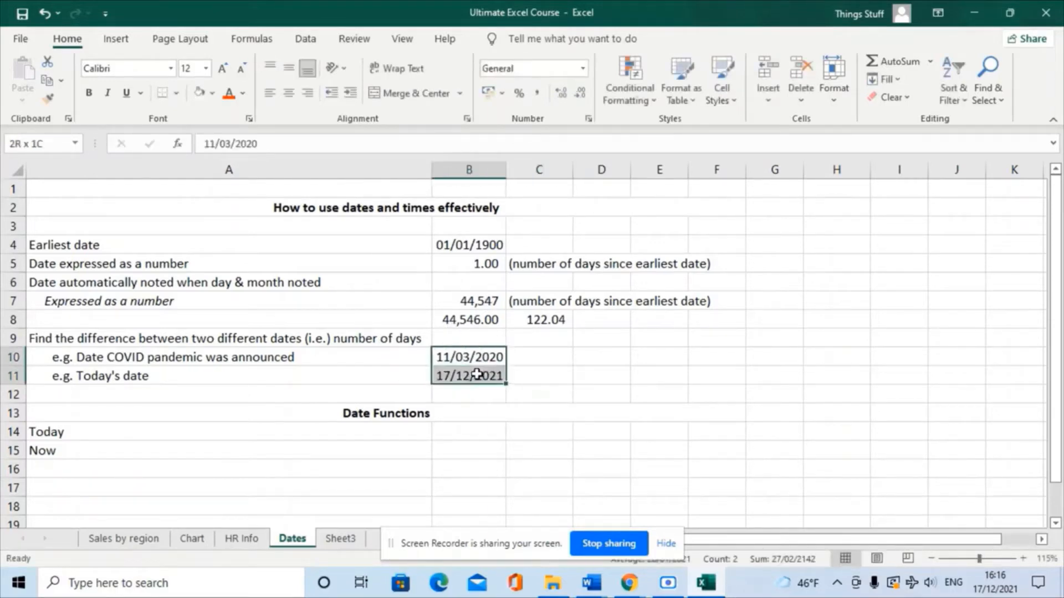
{"action": "left_click", "coordinate": [549, 356]}
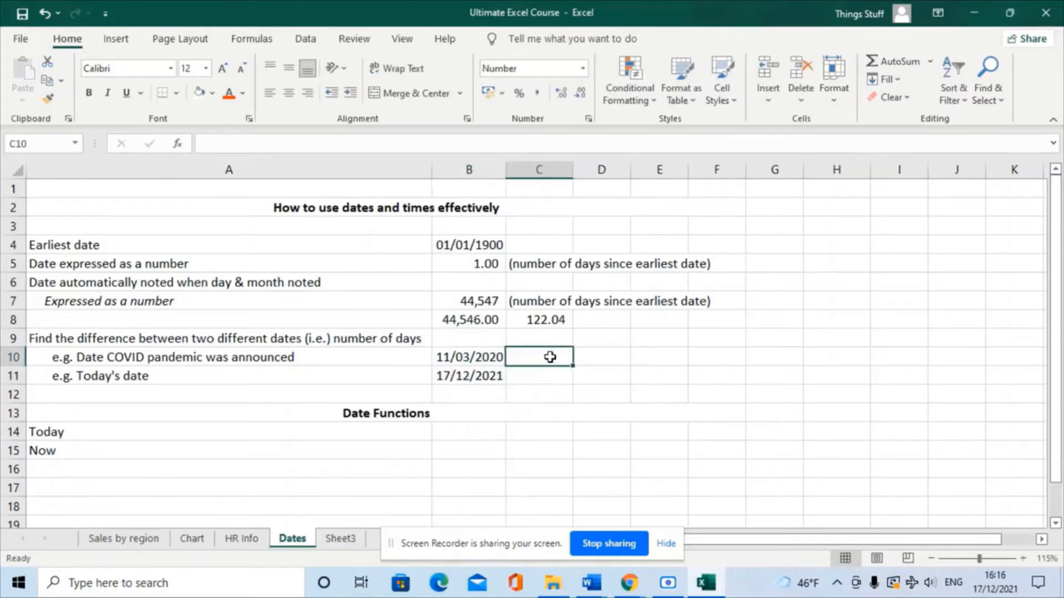
{"action": "left_click_drag", "start_coordinate": [468, 358], "coordinate": [469, 374]}
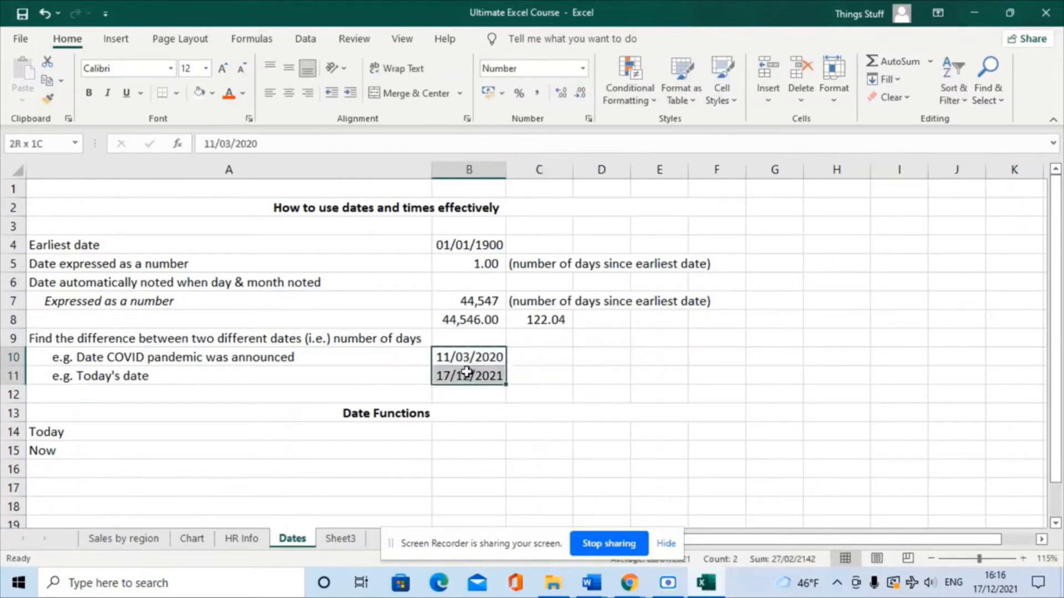
{"action": "key", "text": "ctrl+c"}
{"action": "left_click", "coordinate": [536, 357]}
{"action": "key", "text": "ctrl+v"}
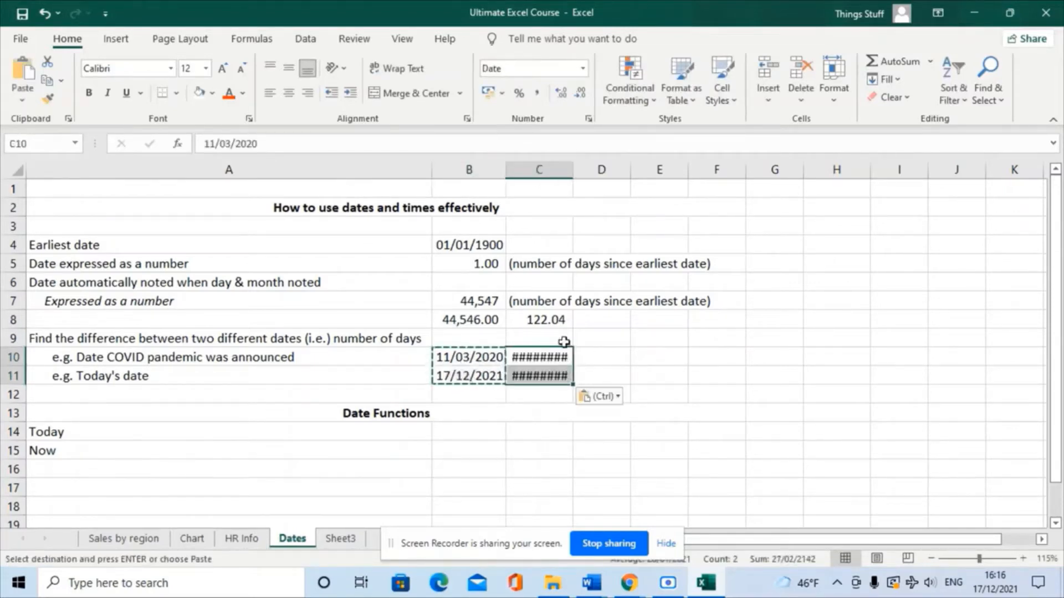
Autofit the width of column C and apply the comma number style to the dates in C10:C11.
{"action": "left_click", "coordinate": [568, 169]}
{"action": "double_click", "coordinate": [574, 170]}
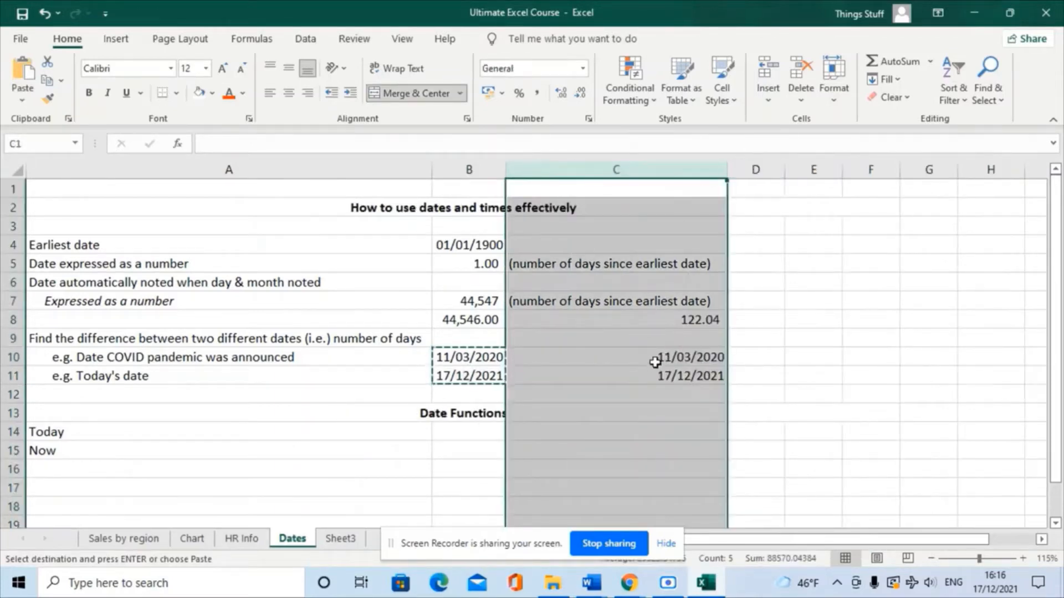
{"action": "left_click_drag", "start_coordinate": [655, 358], "coordinate": [649, 384]}
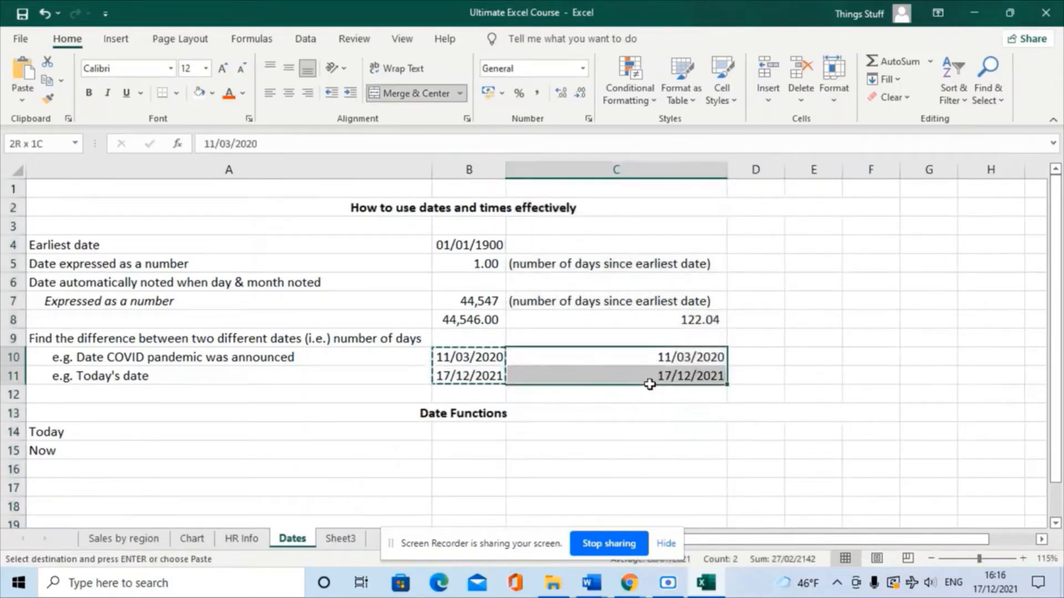
{"action": "left_click", "coordinate": [538, 94]}
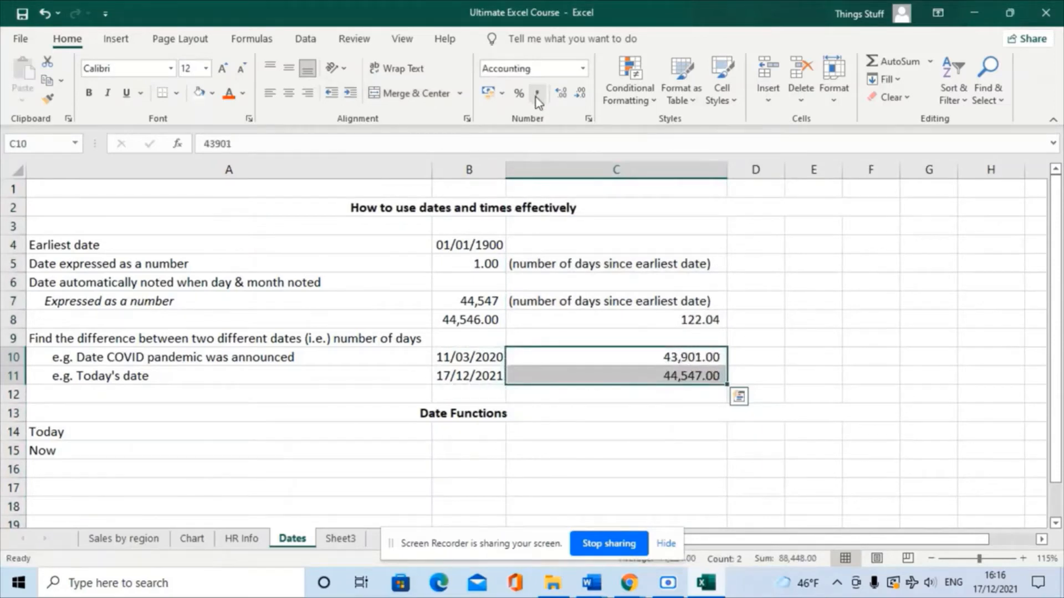
Calculate the days between the two dates in cell C12 with the formula =C11-C10.
{"action": "left_click", "coordinate": [646, 400]}
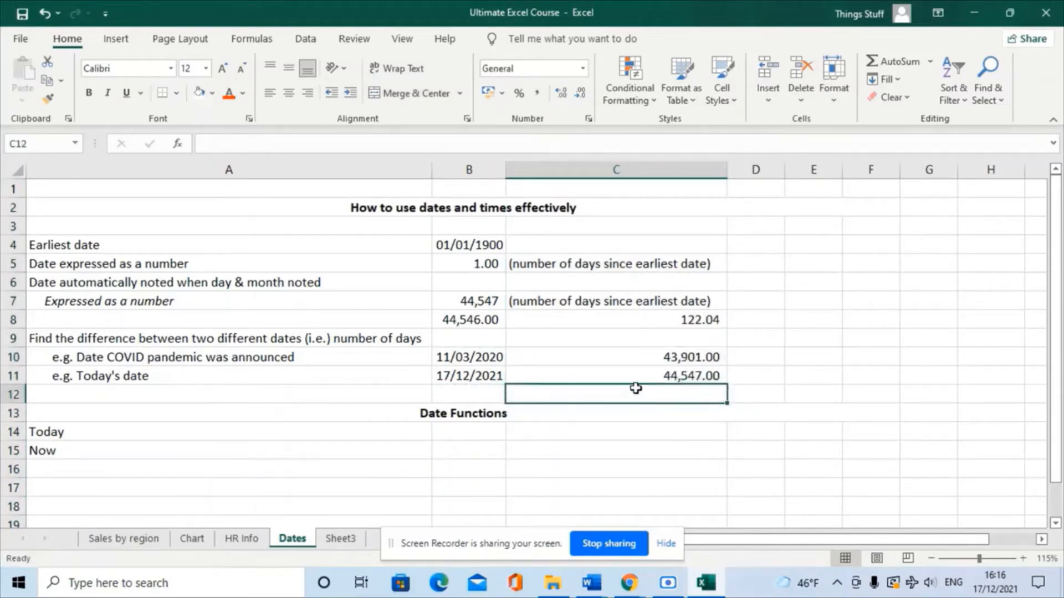
{"action": "type", "text": "="}
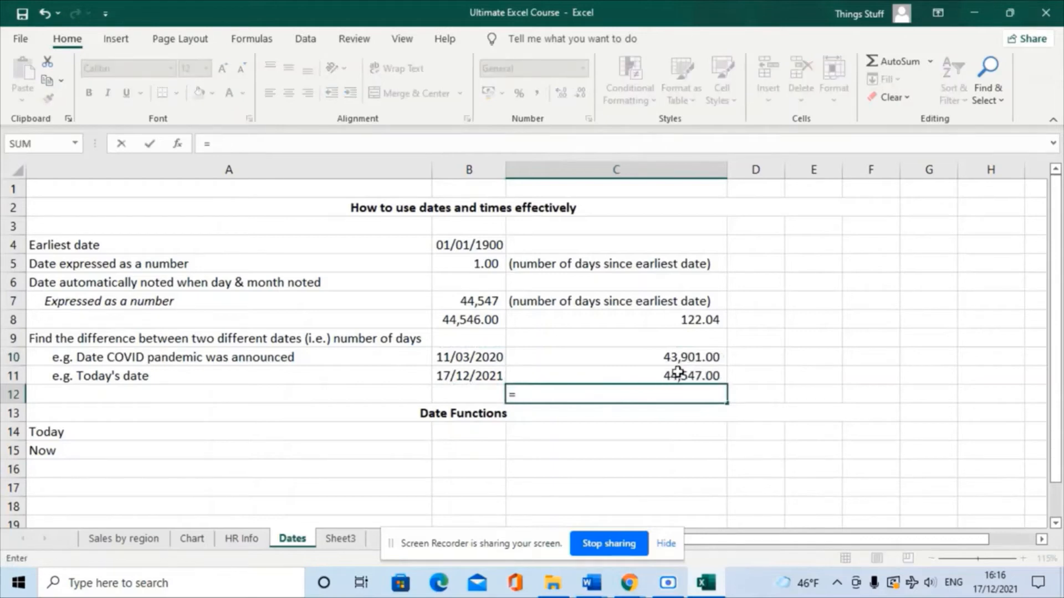
{"action": "left_click", "coordinate": [674, 374]}
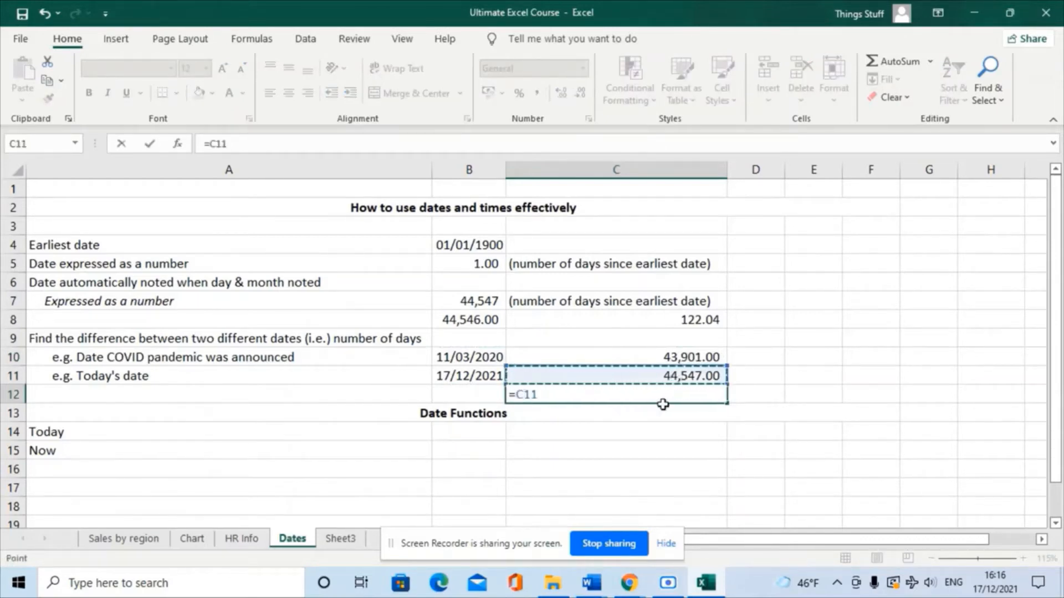
{"action": "type", "text": "-"}
{"action": "left_click", "coordinate": [676, 357]}
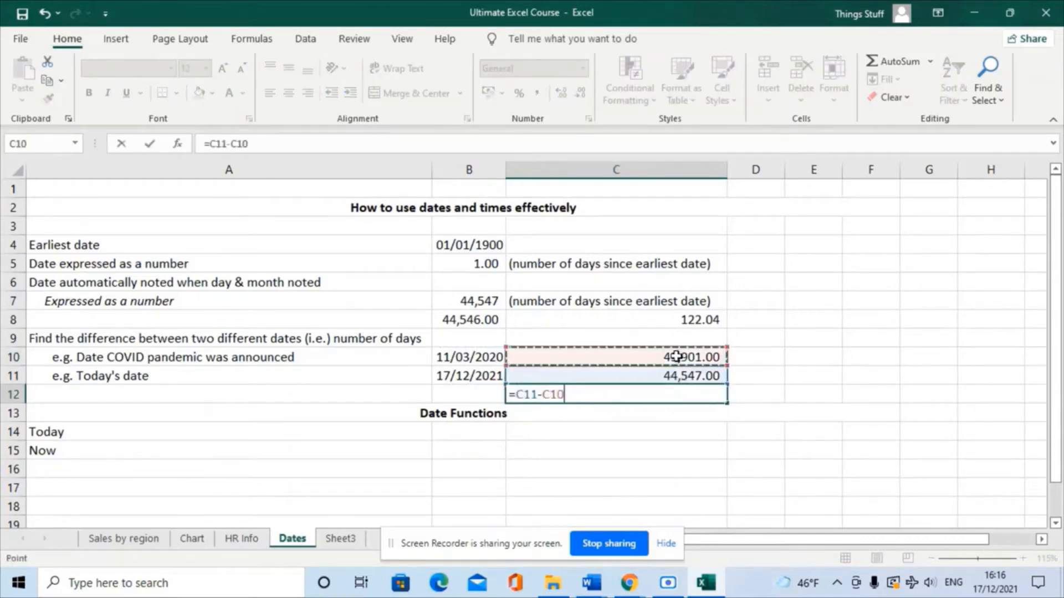
{"action": "key", "text": "Return"}
{"action": "left_click", "coordinate": [704, 392]}
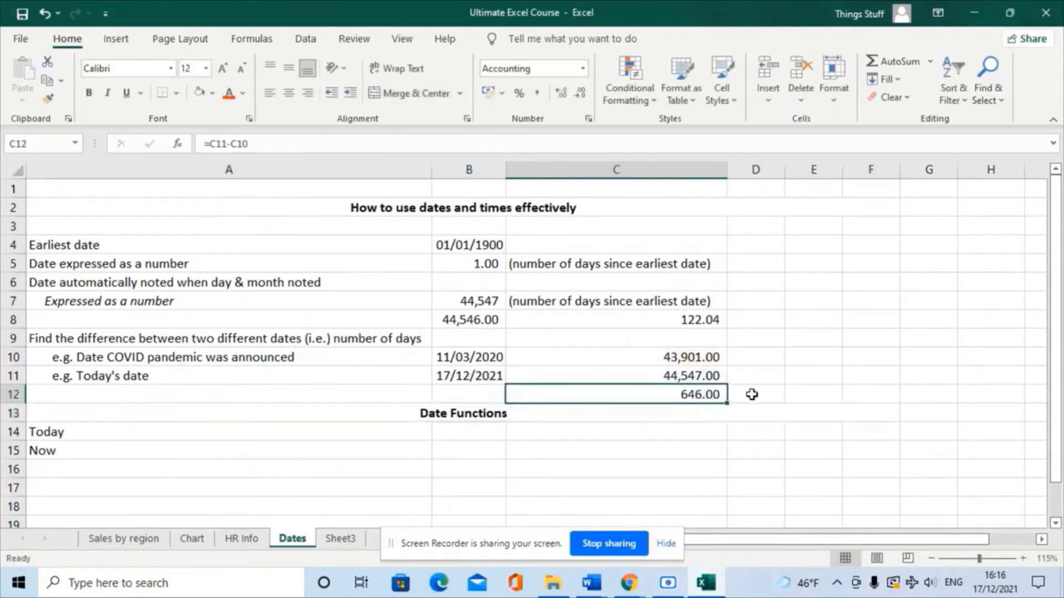
Convert the day difference to years in cell D12 with the formula =C12/365.
{"action": "left_click", "coordinate": [749, 394]}
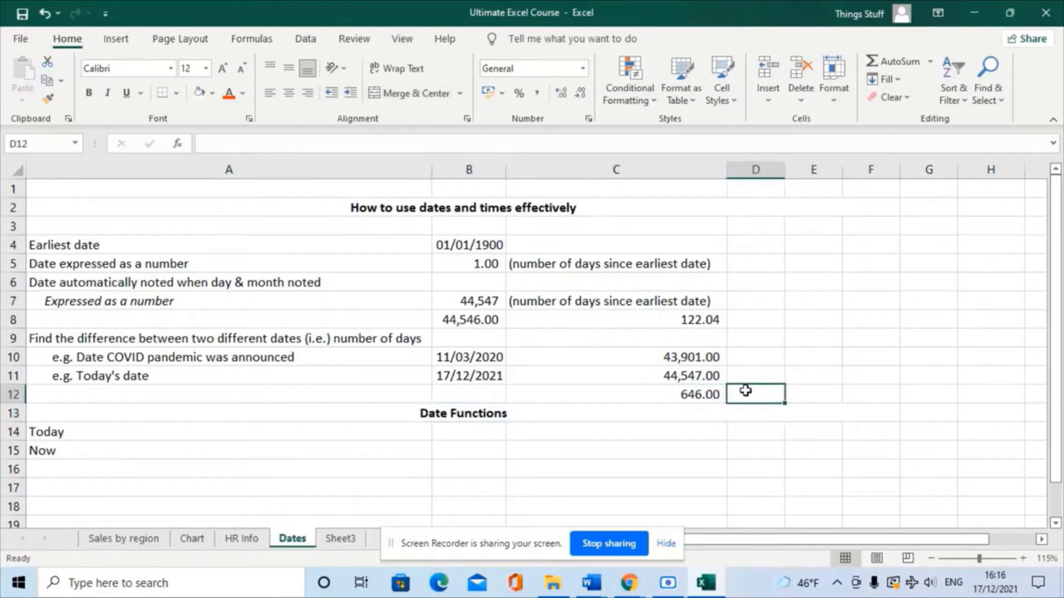
{"action": "type", "text": "="}
{"action": "key", "text": "Left"}
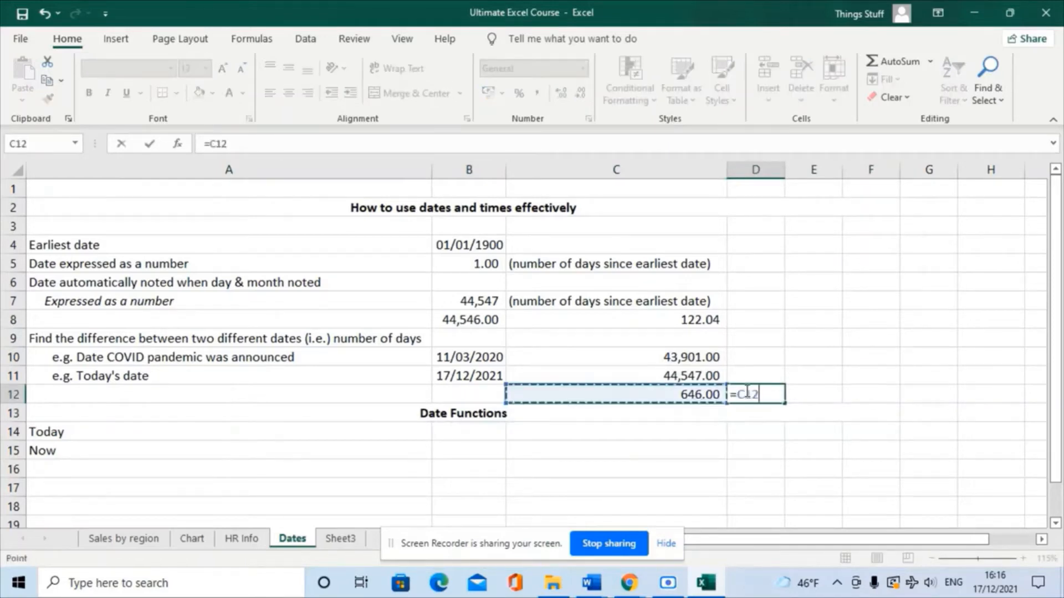
{"action": "type", "text": "/365"}
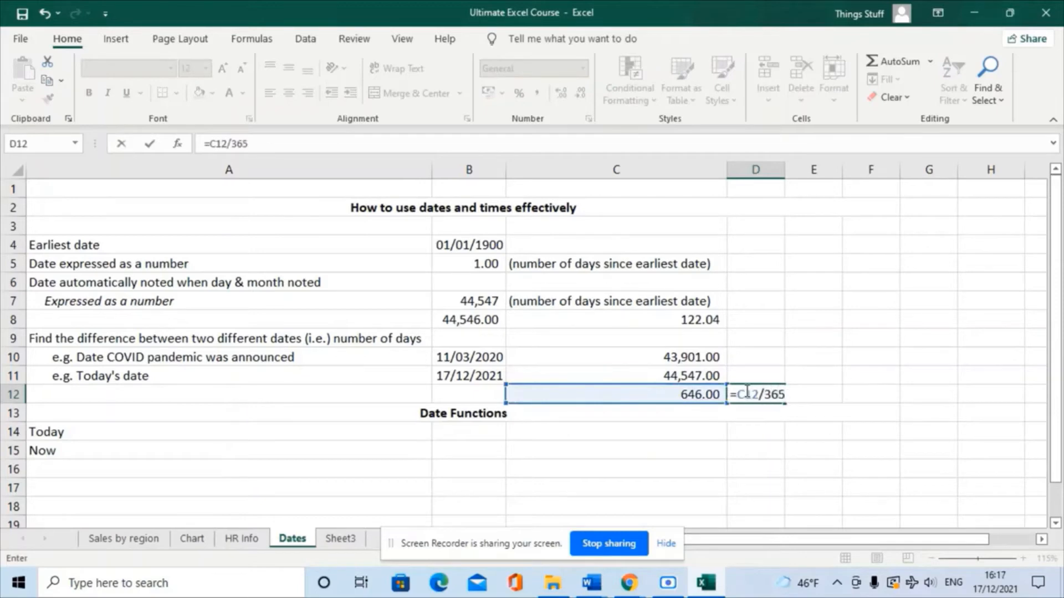
{"action": "key", "text": "Return"}
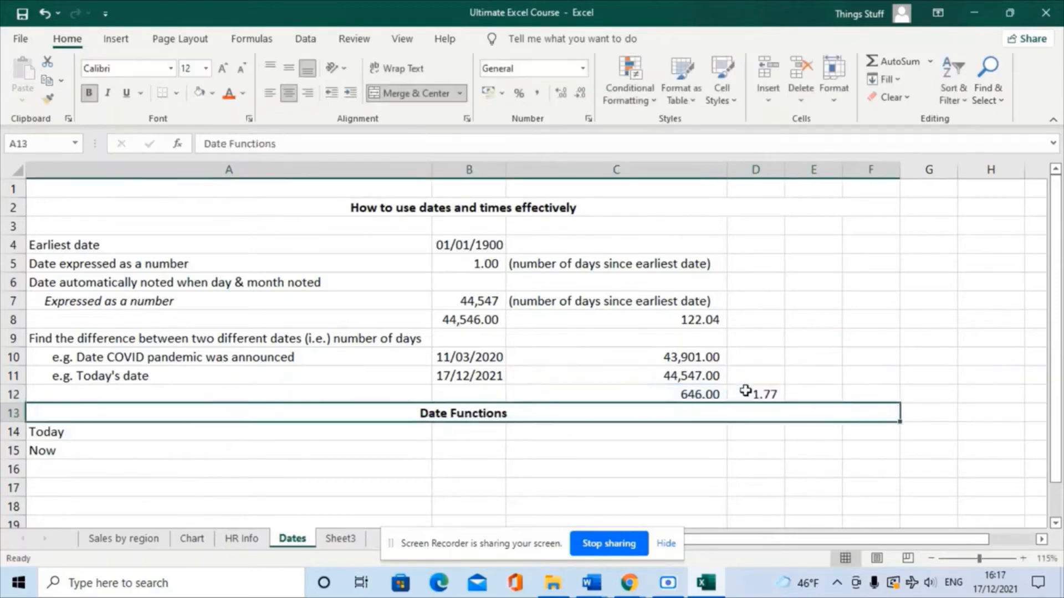
{"action": "left_click", "coordinate": [746, 398]}
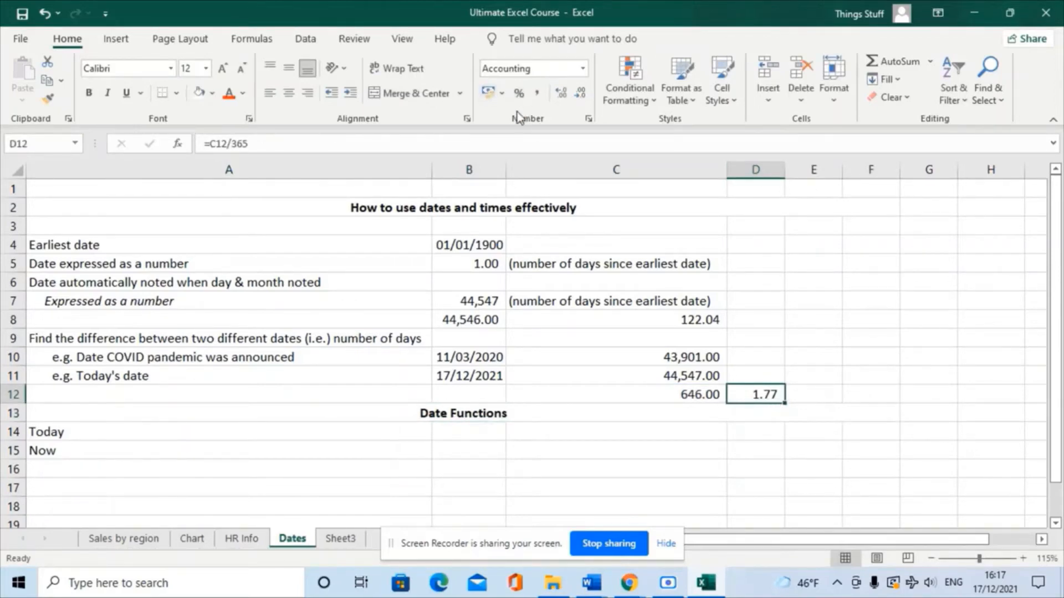
Enter the formula =TODAY() in cell B14, beside the Today label, to return the current date.
{"action": "left_click", "coordinate": [426, 451]}
{"action": "left_click", "coordinate": [466, 436]}
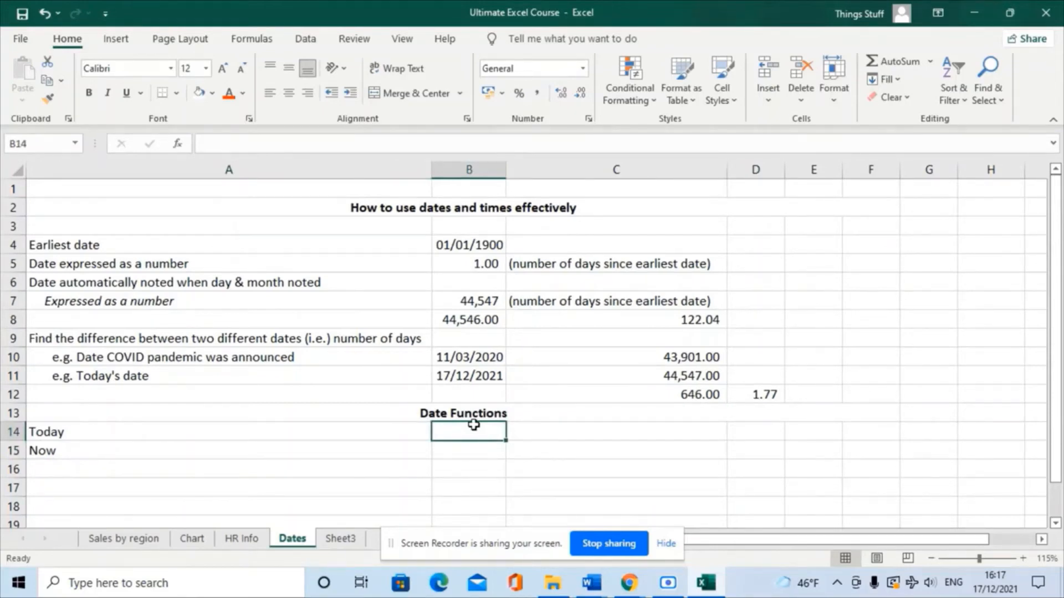
{"action": "mouse_move", "coordinate": [994, 591]}
{"action": "type", "text": "=today"}
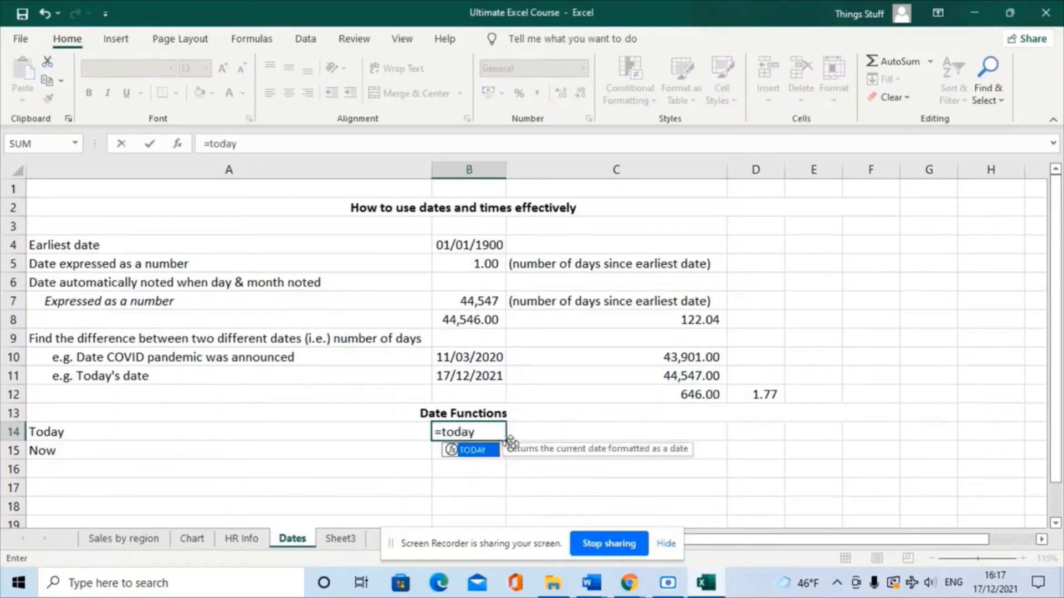
{"action": "type", "text": "()"}
{"action": "key", "text": "Return"}
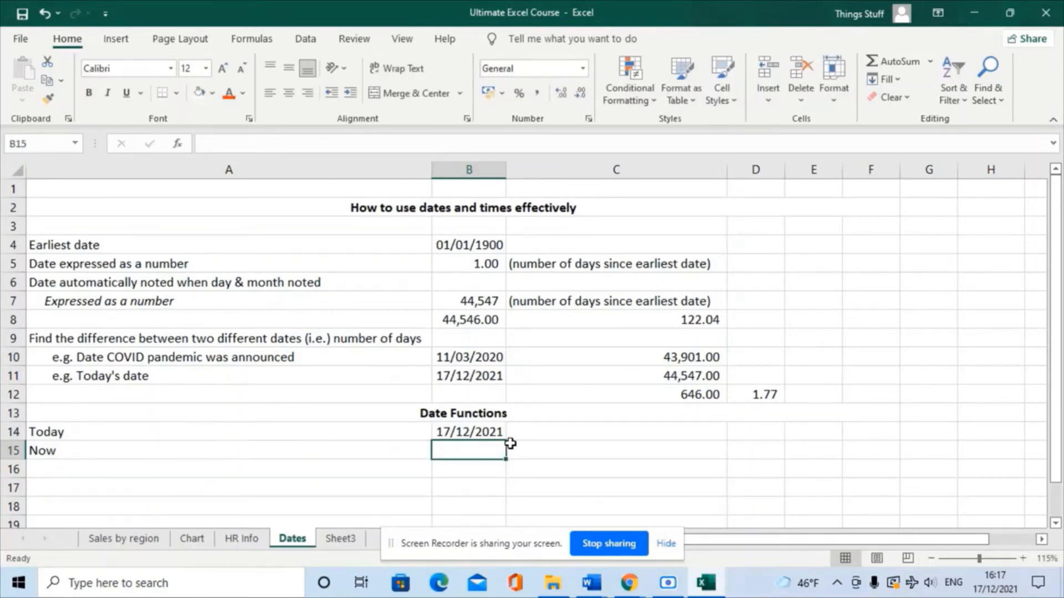
Enter the formula =NOW() in cell B15, beside the Now label, to return the current date and time.
{"action": "type", "text": "="}
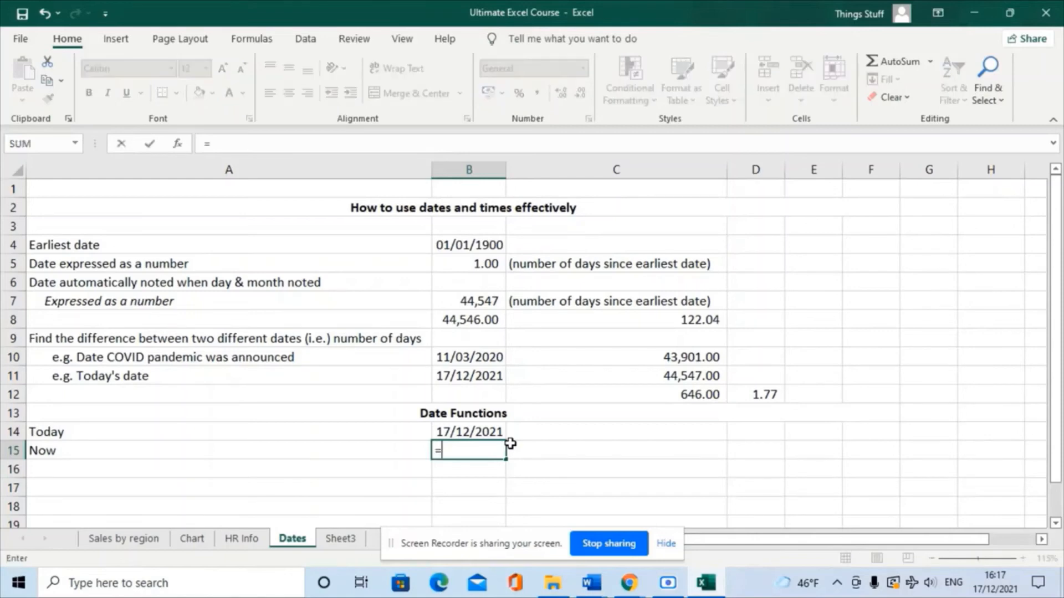
{"action": "type", "text": "now"}
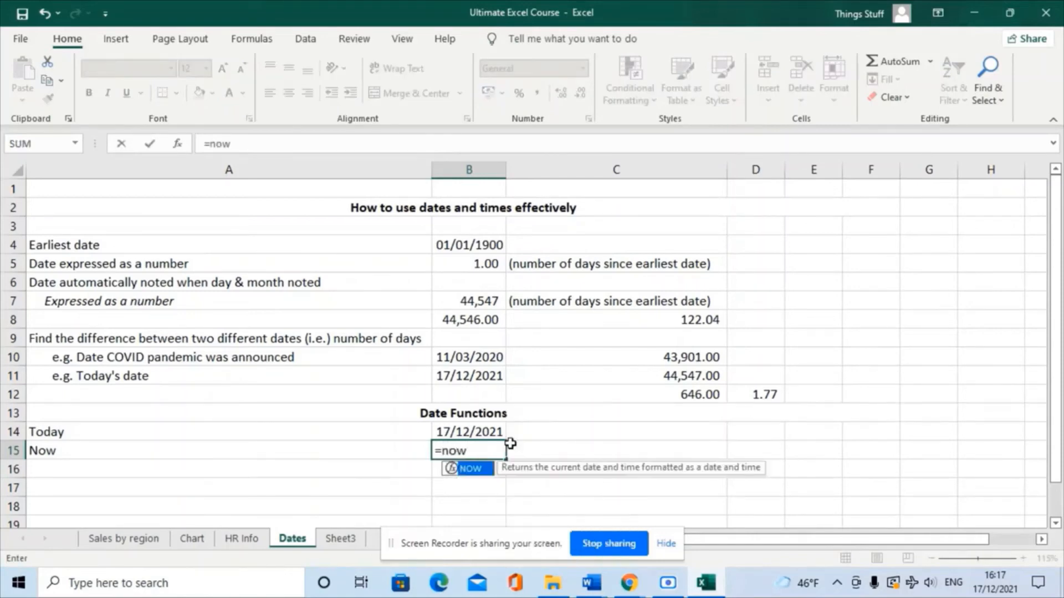
{"action": "type", "text": "()"}
{"action": "key", "text": "Return"}
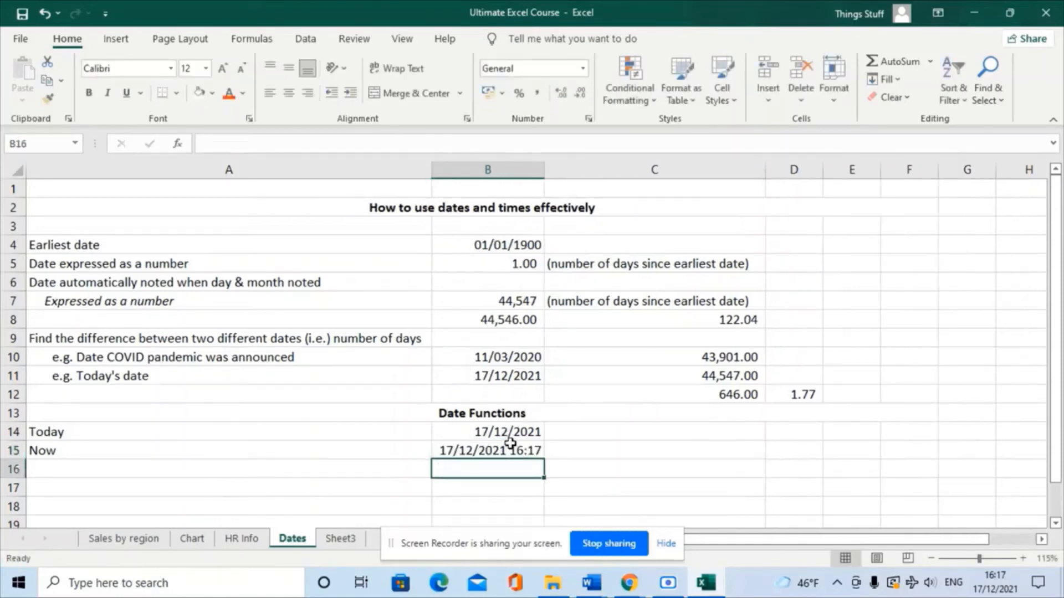
Format cell B15 with the custom number format h:mm AM/PM so only the time is displayed.
{"action": "left_click", "coordinate": [509, 447]}
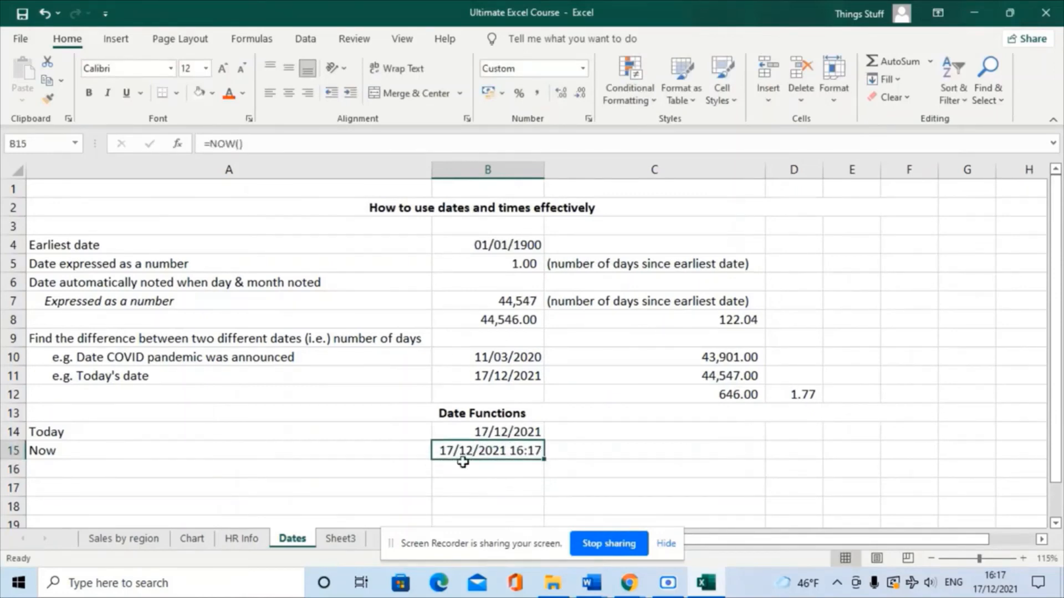
{"action": "right_click", "coordinate": [517, 450]}
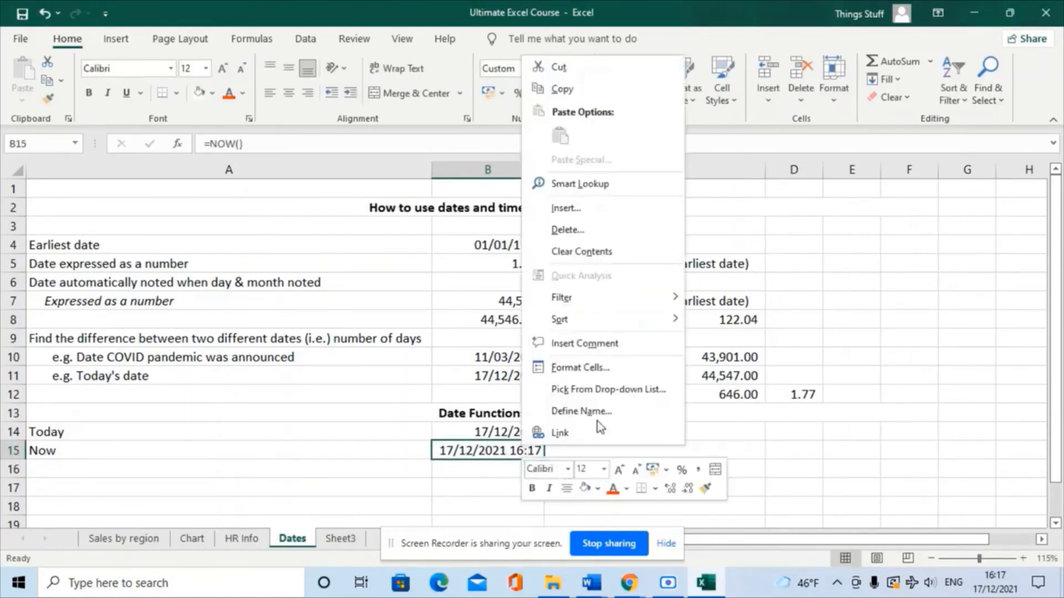
{"action": "left_click", "coordinate": [584, 367]}
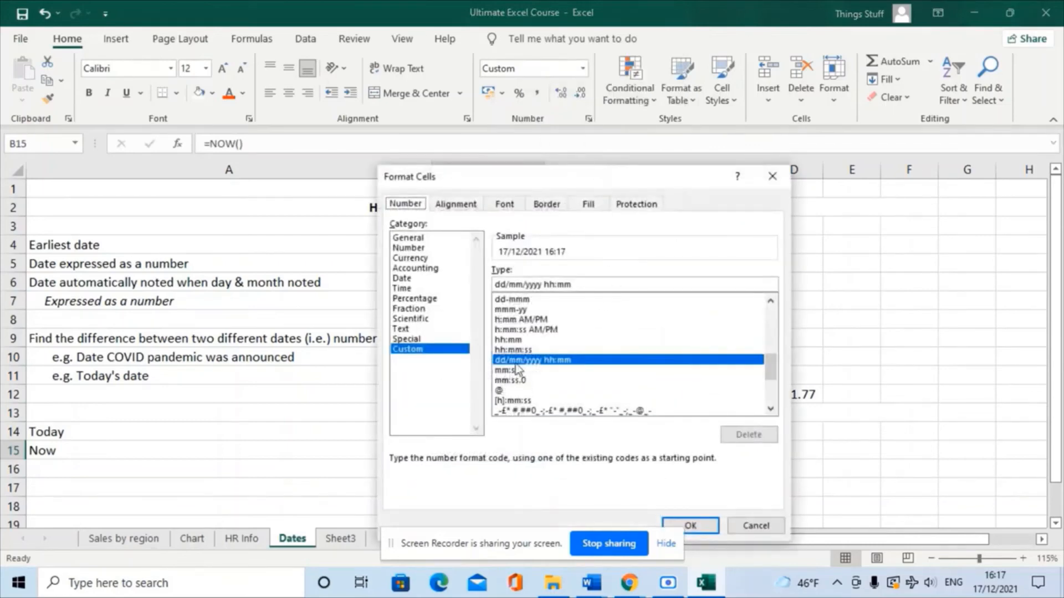
{"action": "scroll", "coordinate": [566, 350], "scroll_direction": "down", "scroll_amount": 1}
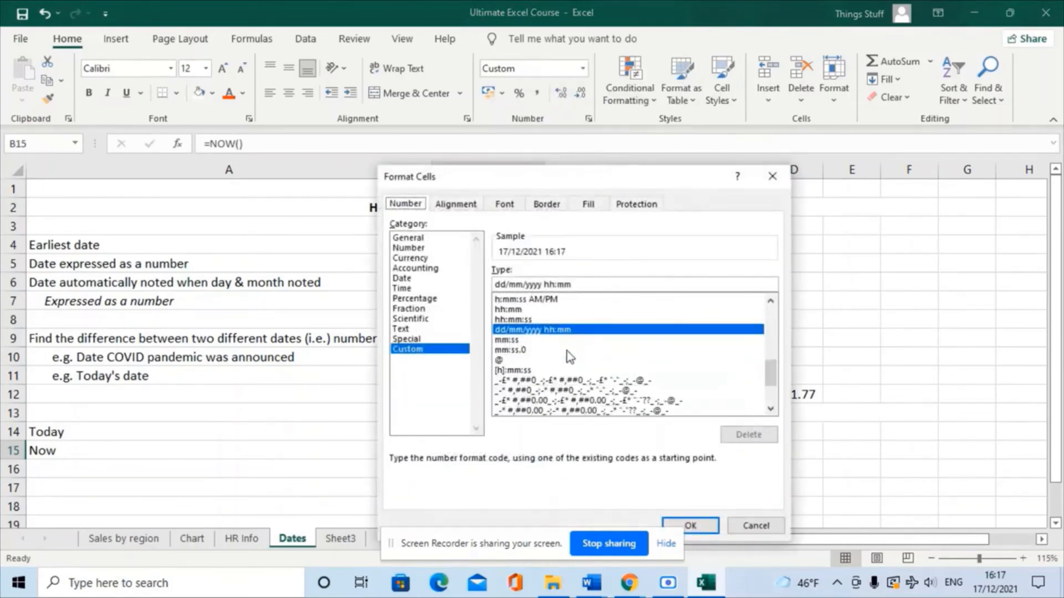
{"action": "scroll", "coordinate": [557, 360], "scroll_direction": "down", "scroll_amount": 1}
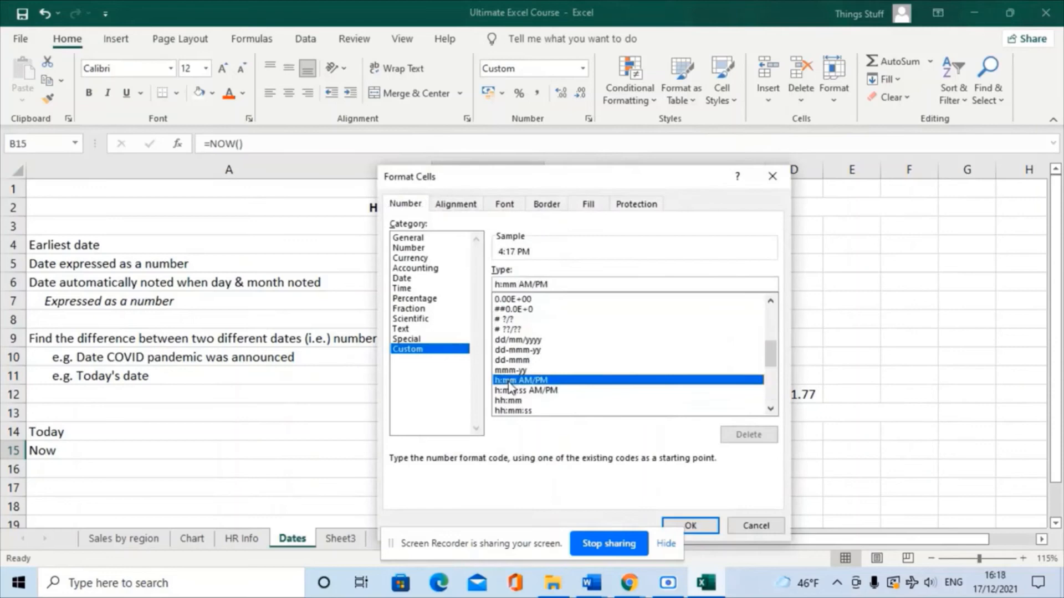
{"action": "double_click", "coordinate": [509, 381]}
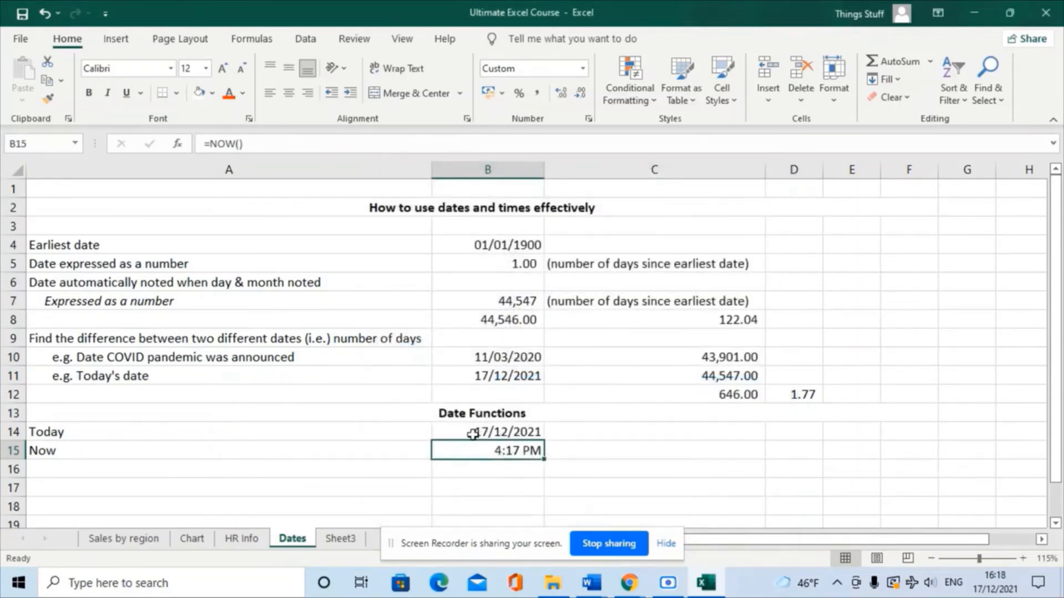
Compare the date and time function results and formulas in cells B14 and B15.
{"action": "left_click_drag", "start_coordinate": [479, 432], "coordinate": [480, 447]}
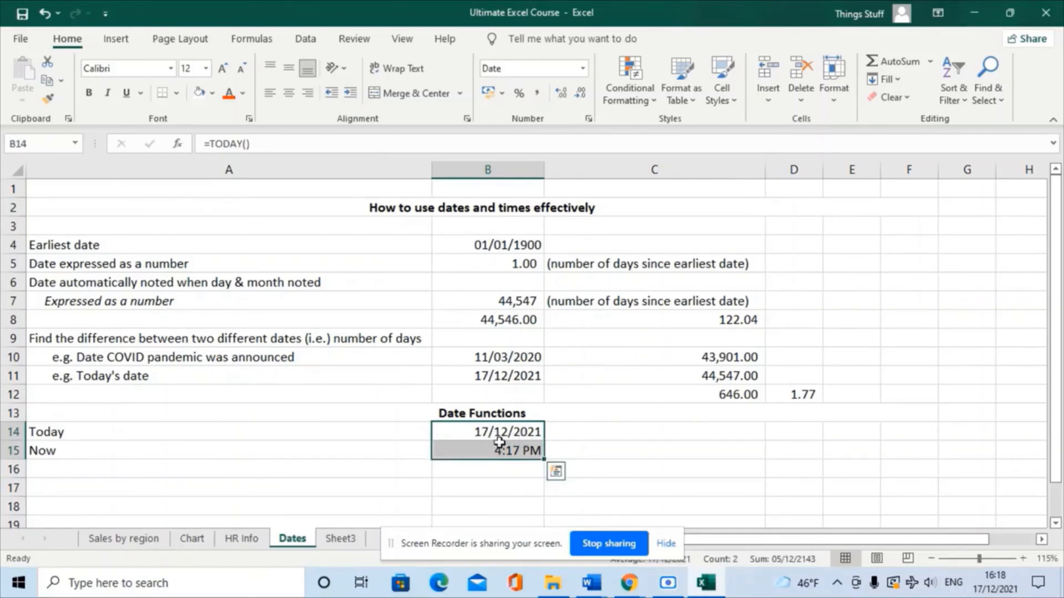
{"action": "left_click", "coordinate": [504, 432]}
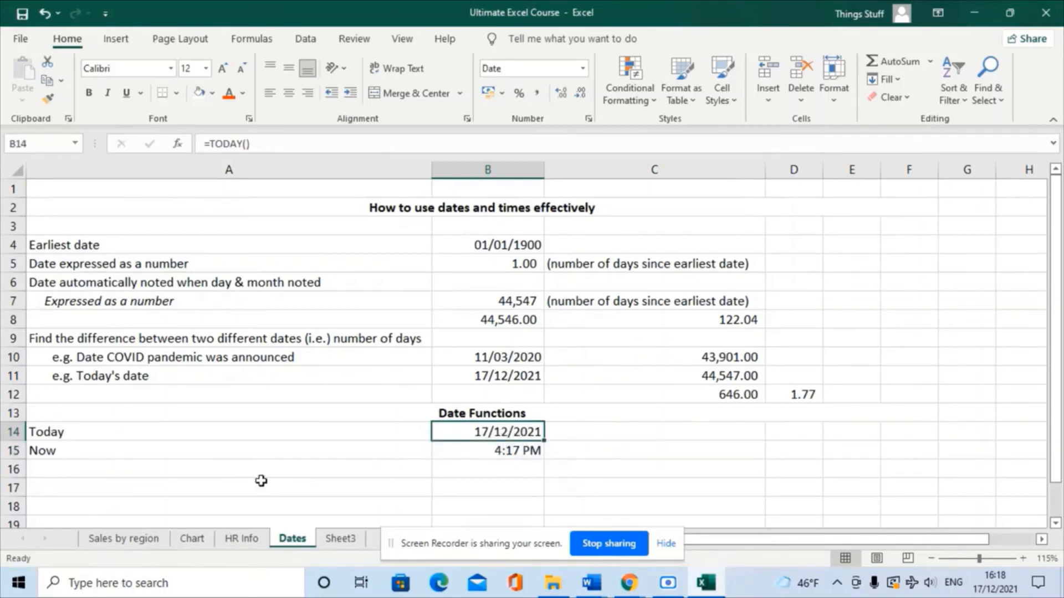
{"action": "left_click", "coordinate": [470, 452]}
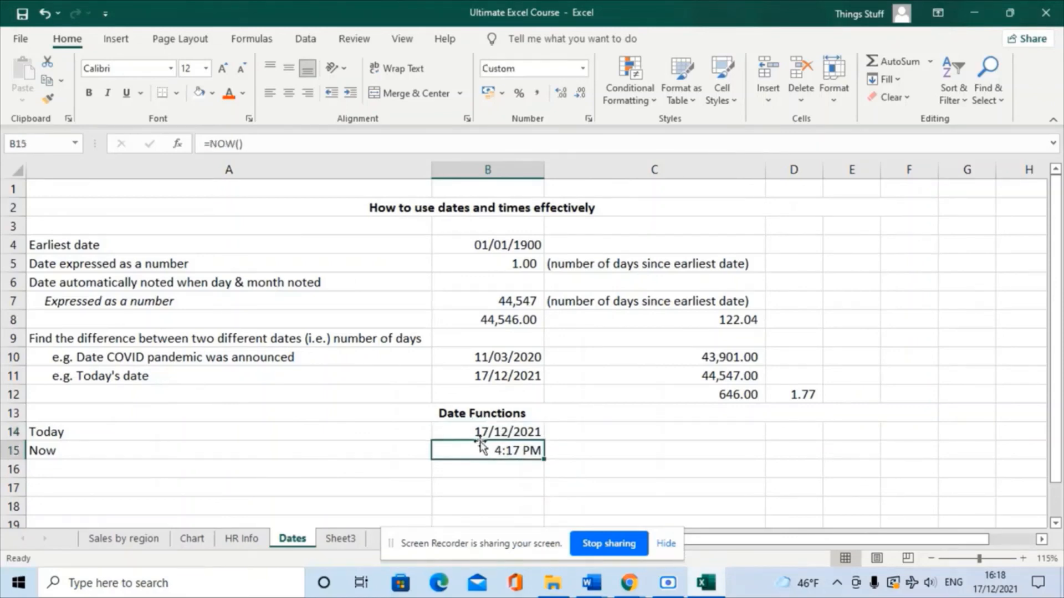
{"action": "left_click", "coordinate": [480, 434]}
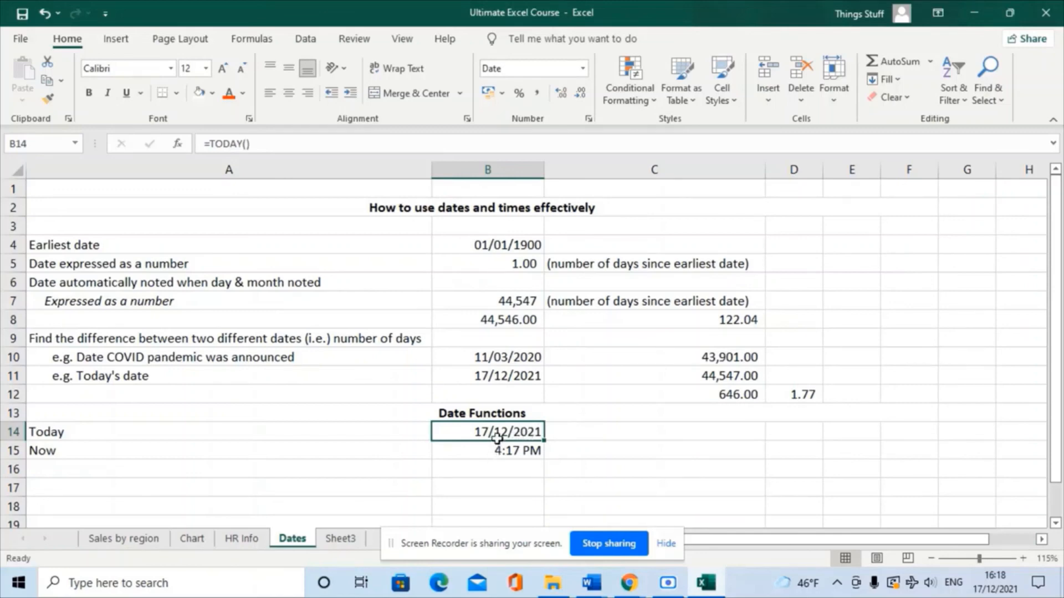
{"action": "left_click", "coordinate": [511, 461]}
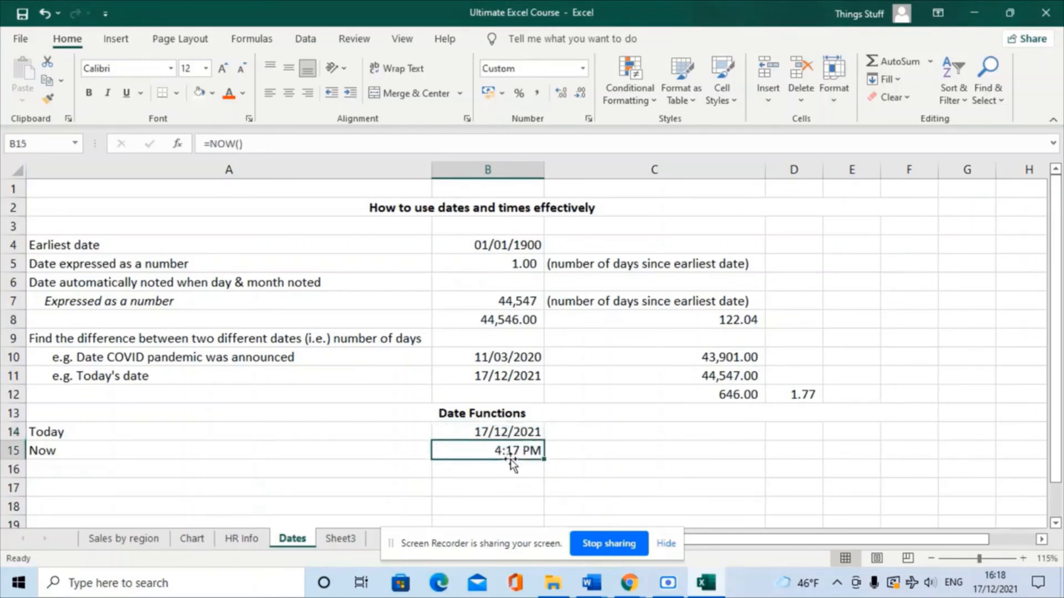